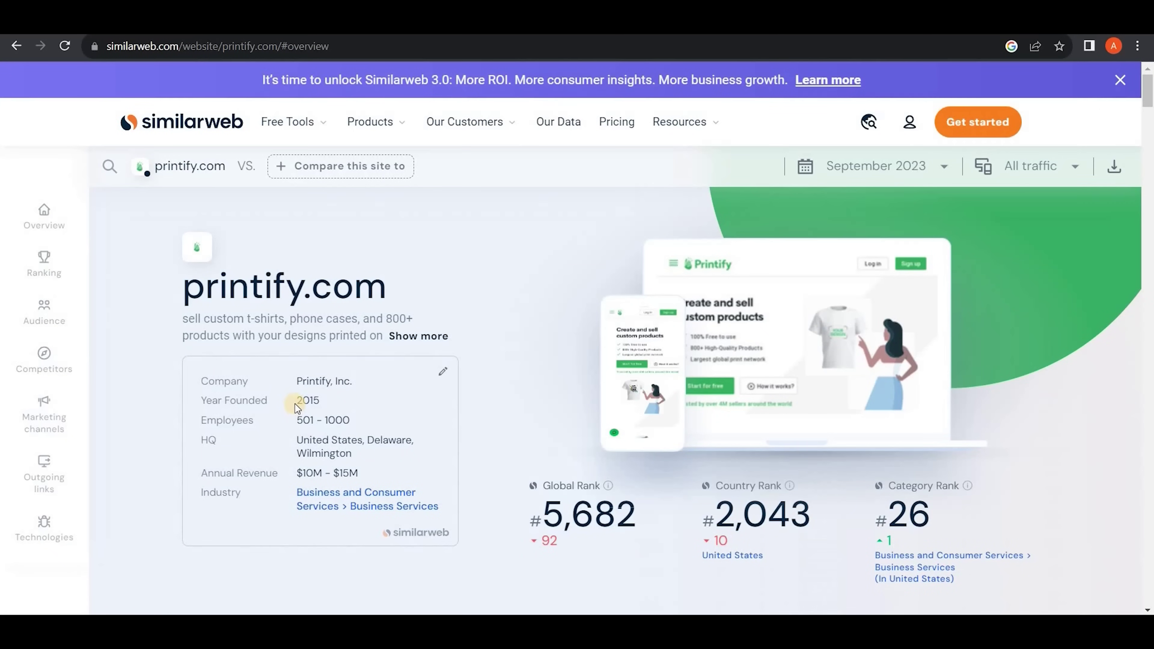
Examine the founding year in Printify's Similarweb company profile and the main headline on Printify's home page
drag(315, 400, 296, 400)
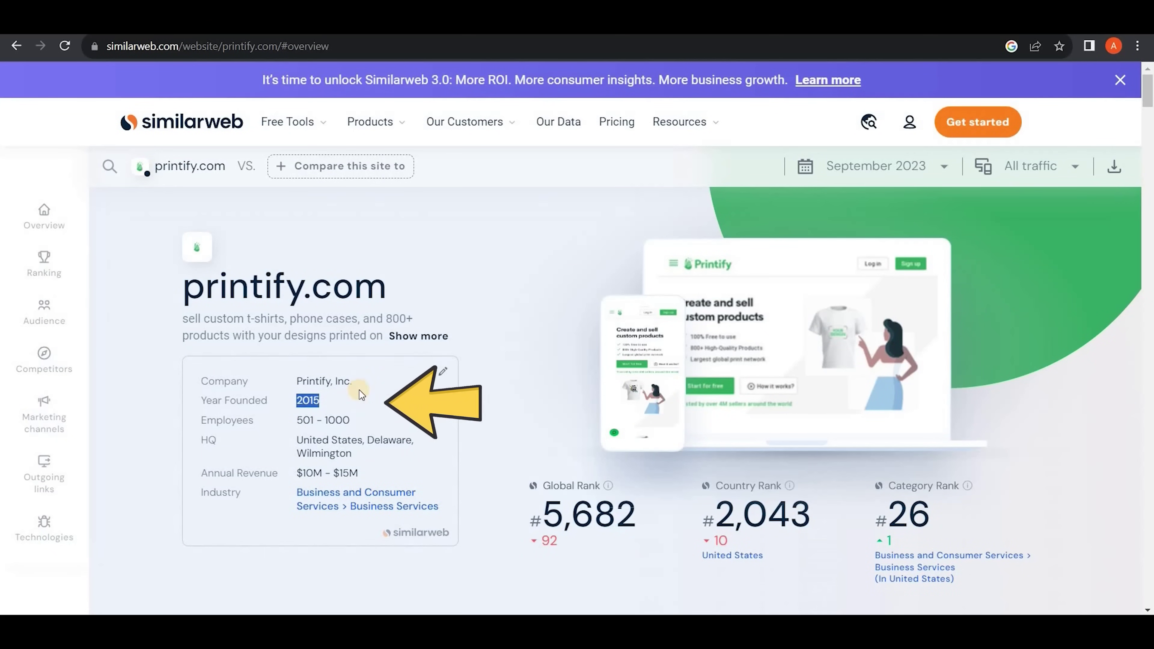
scroll(304, 425, down, 6)
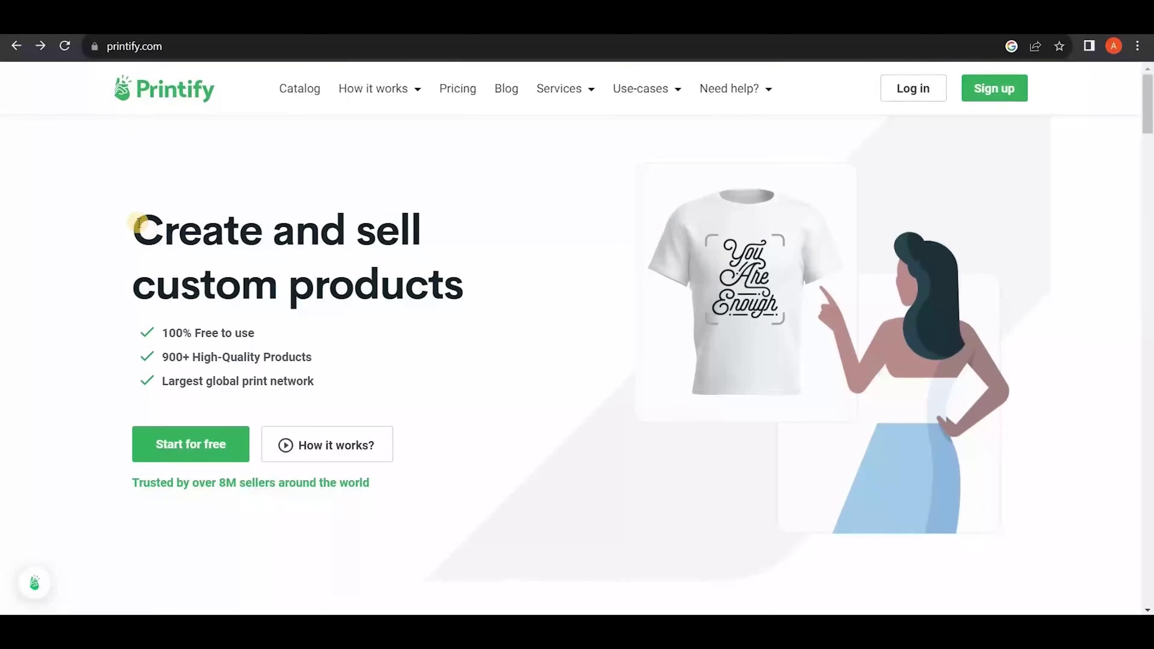
drag(133, 229, 480, 295)
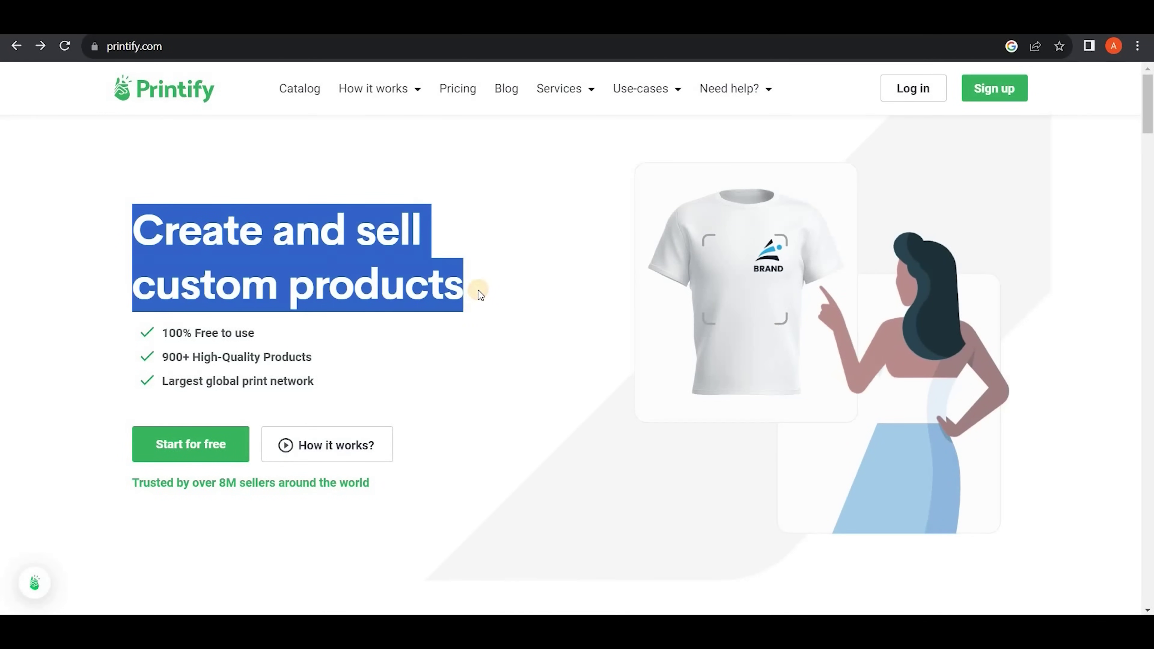
click(454, 295)
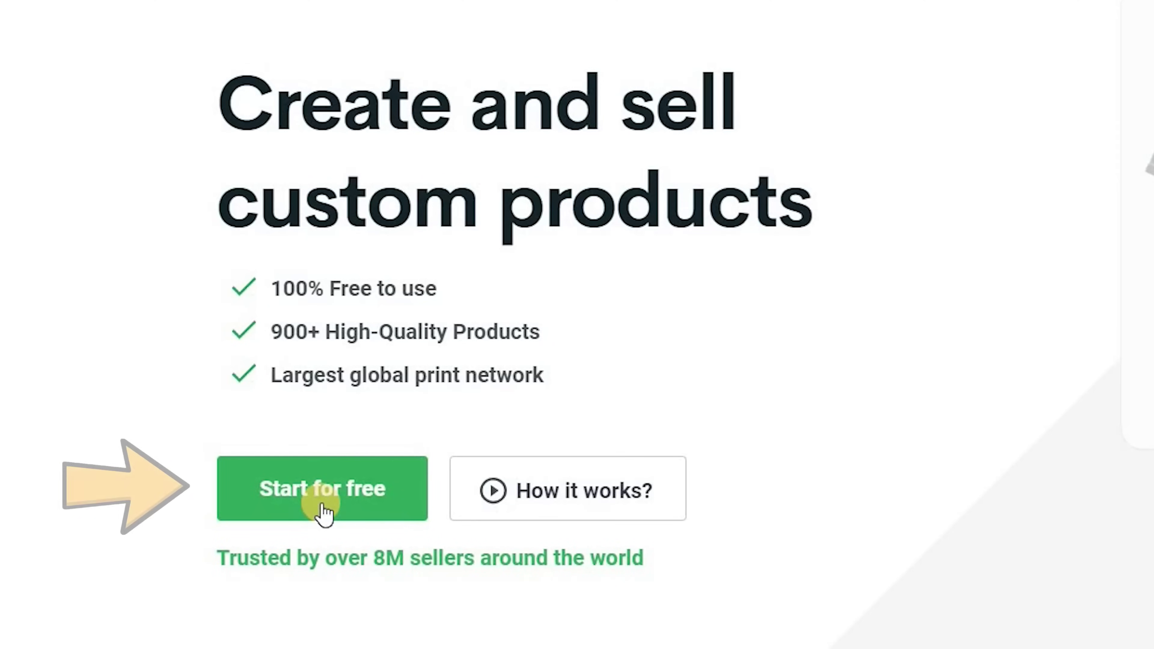
Open Printify's free sign-up form and register by continuing with a Google account
click(192, 457)
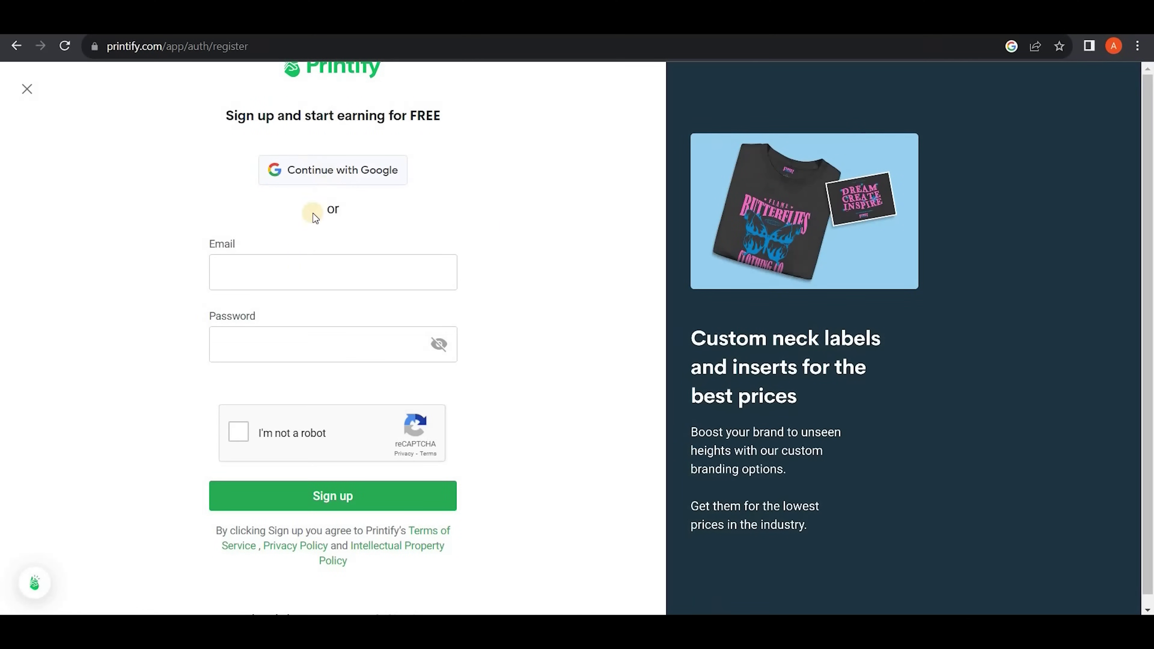
click(283, 269)
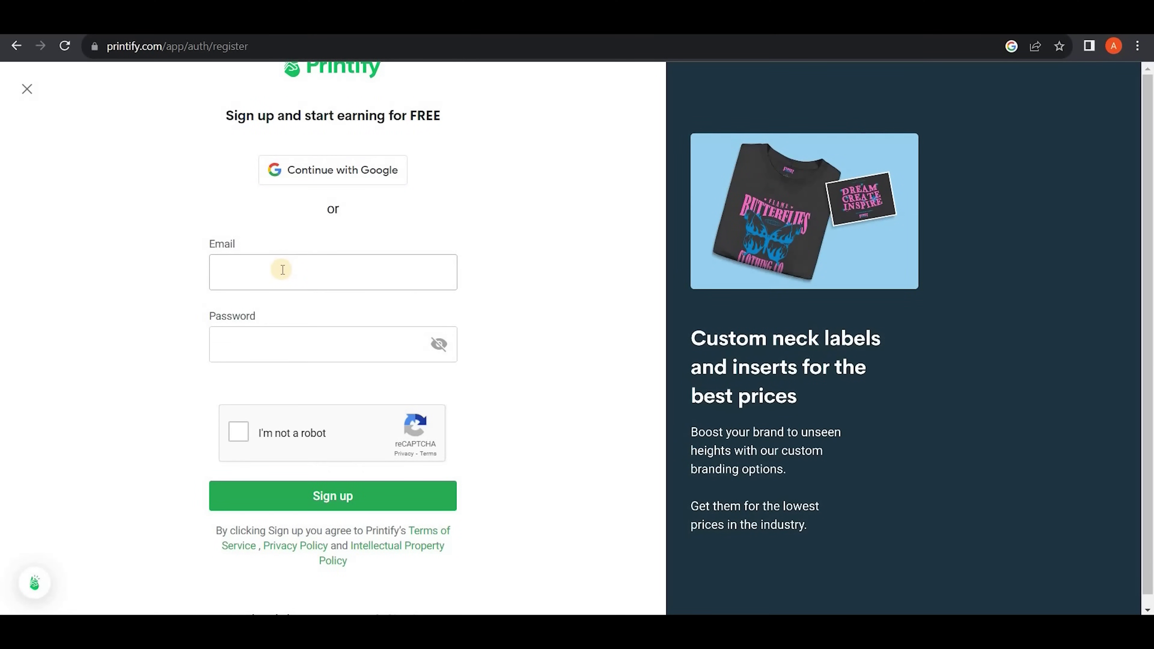
click(315, 495)
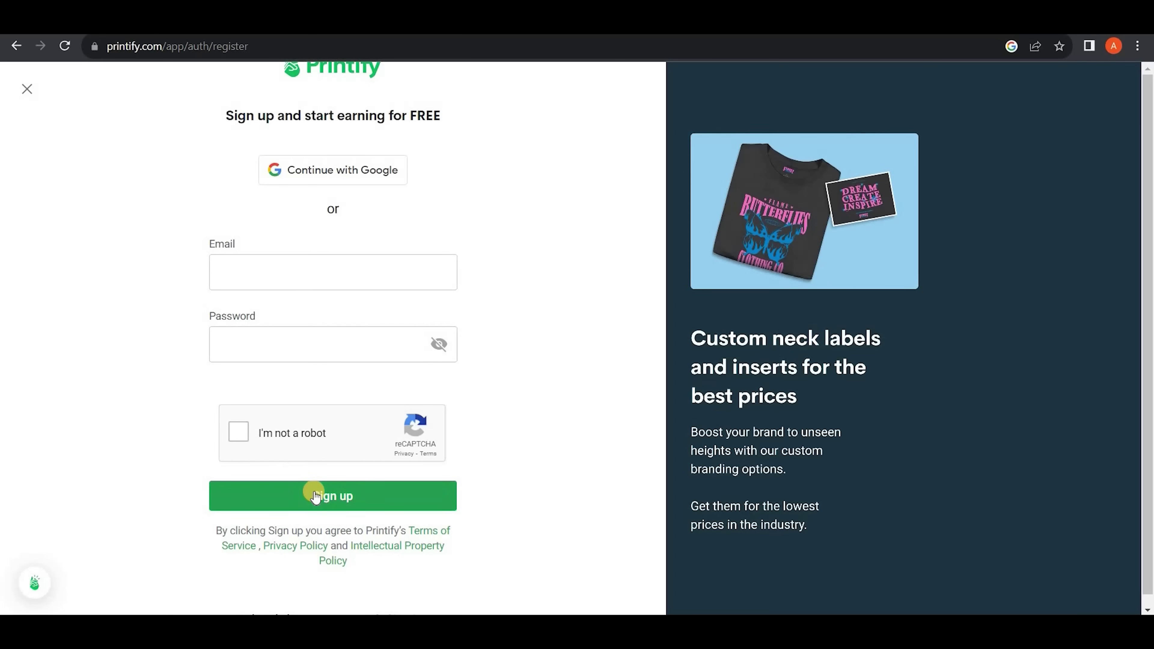
click(378, 170)
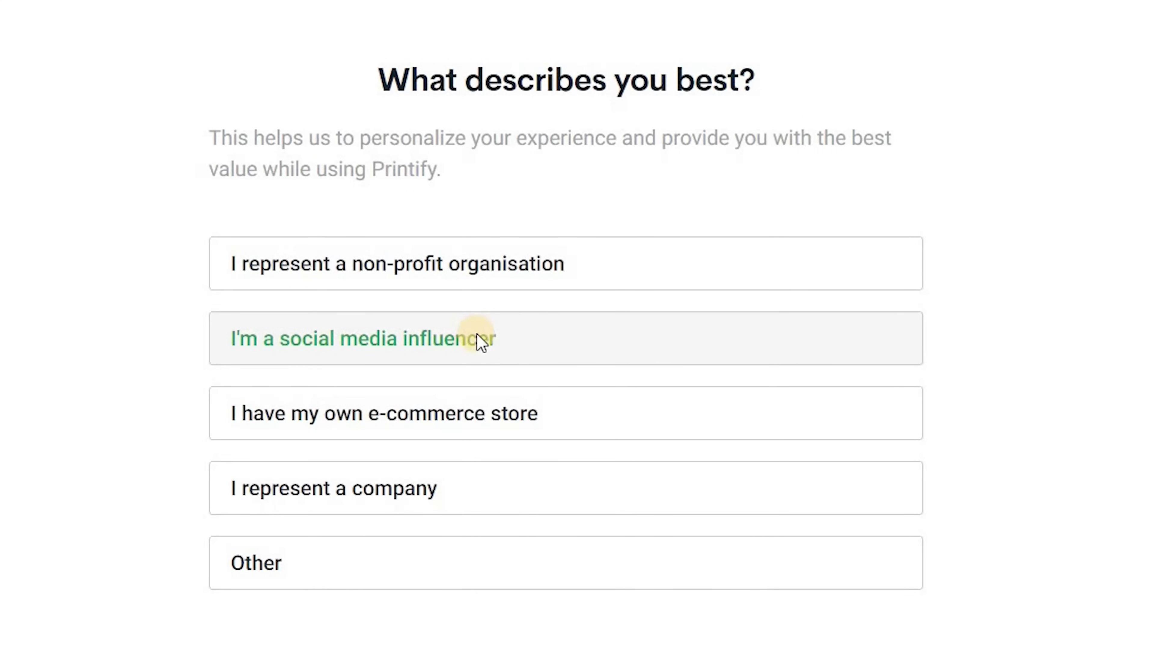
Answer the onboarding questions with social media influencer, start my first online business, store set up help, and Youtube as the referral source
click(480, 343)
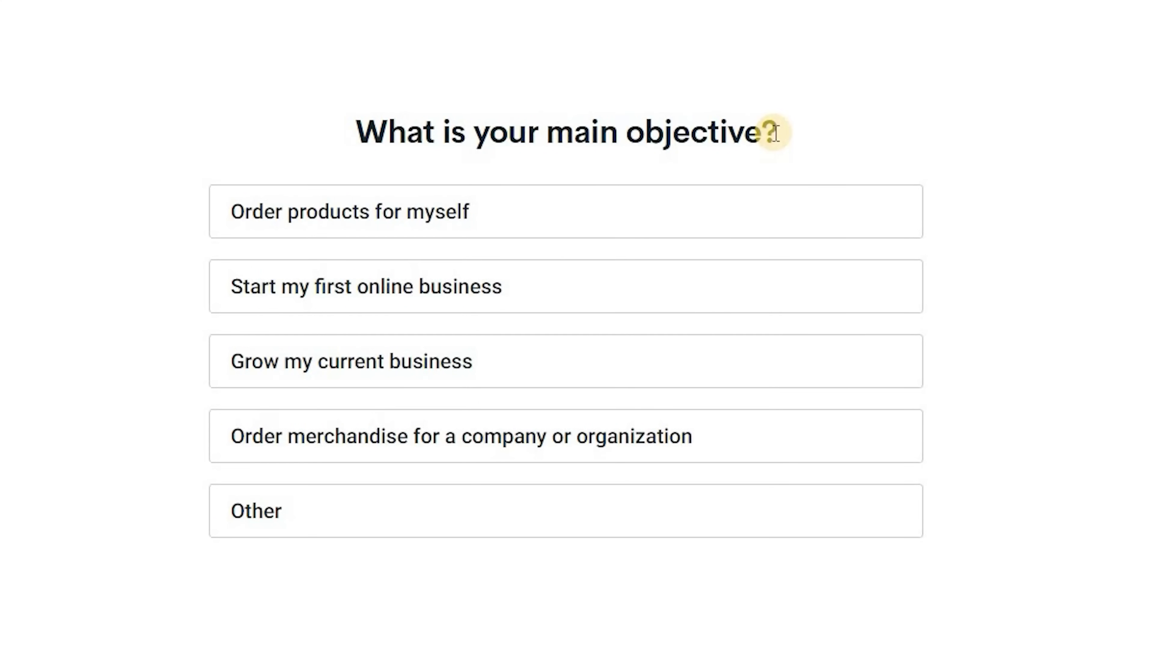
click(245, 298)
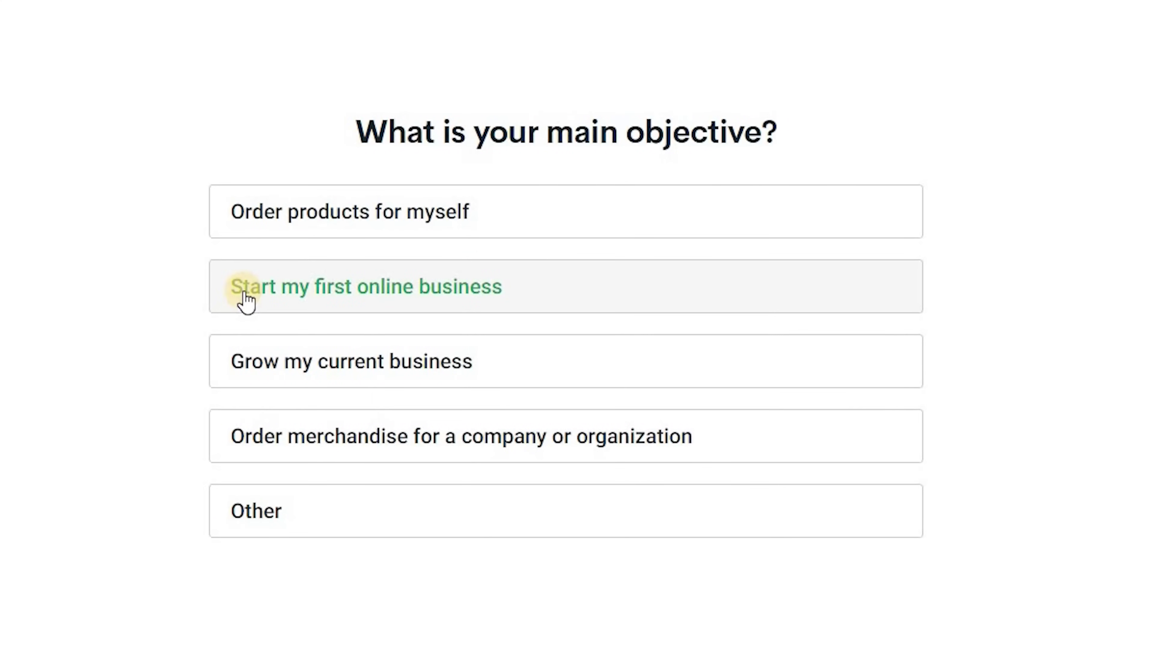
click(477, 297)
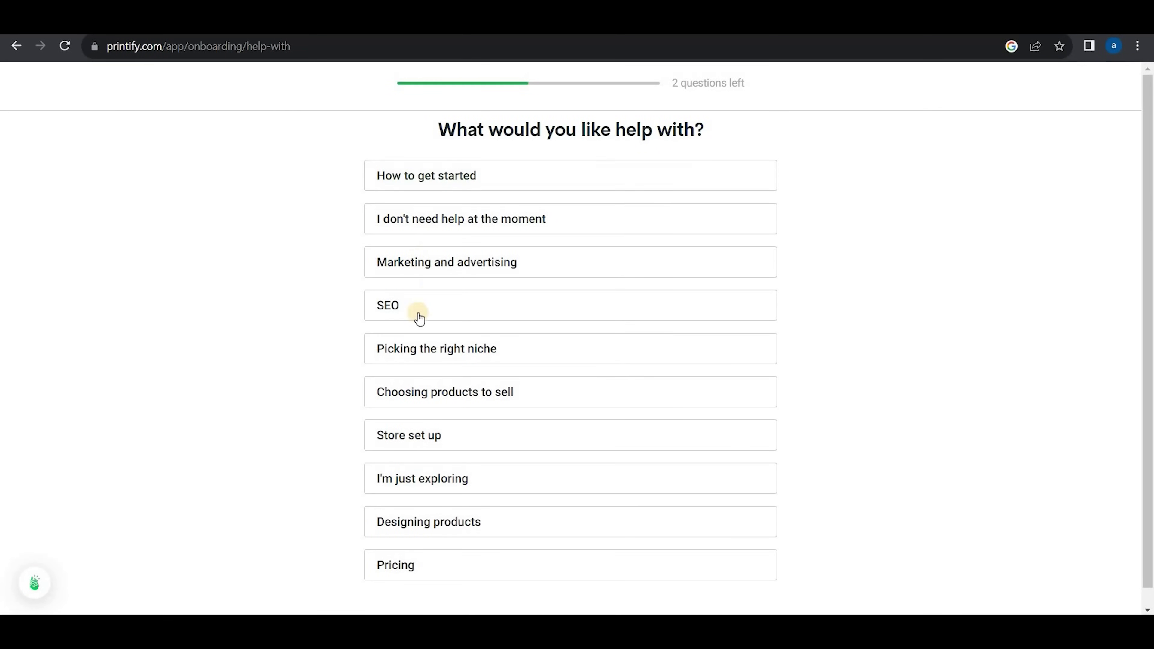
click(414, 438)
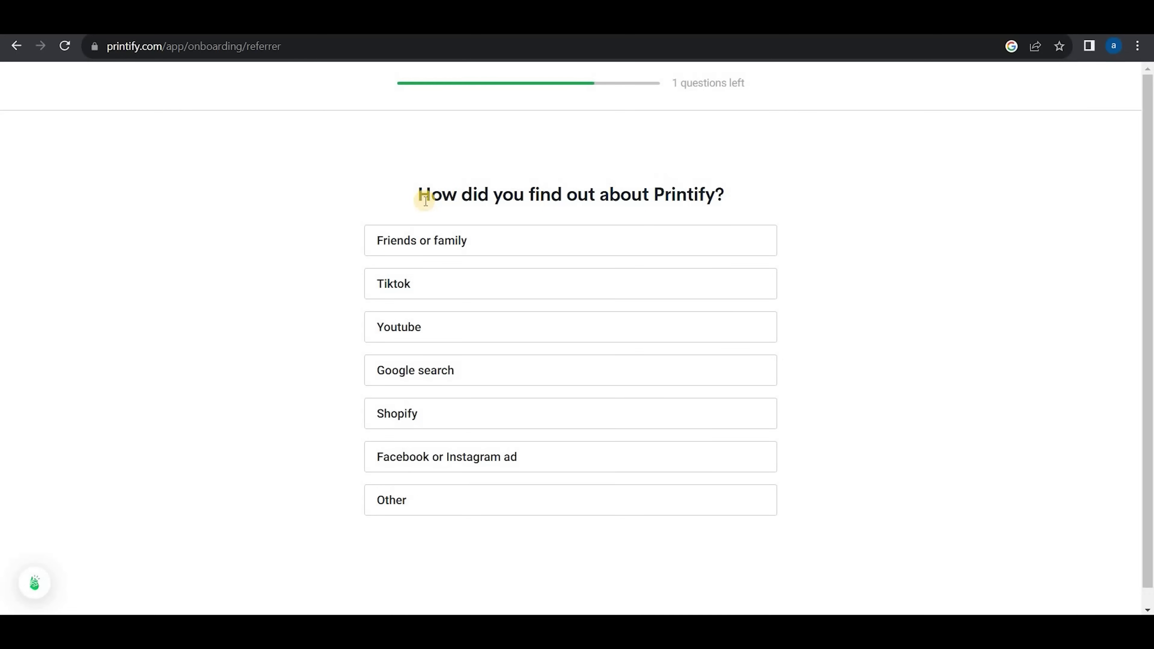
click(415, 328)
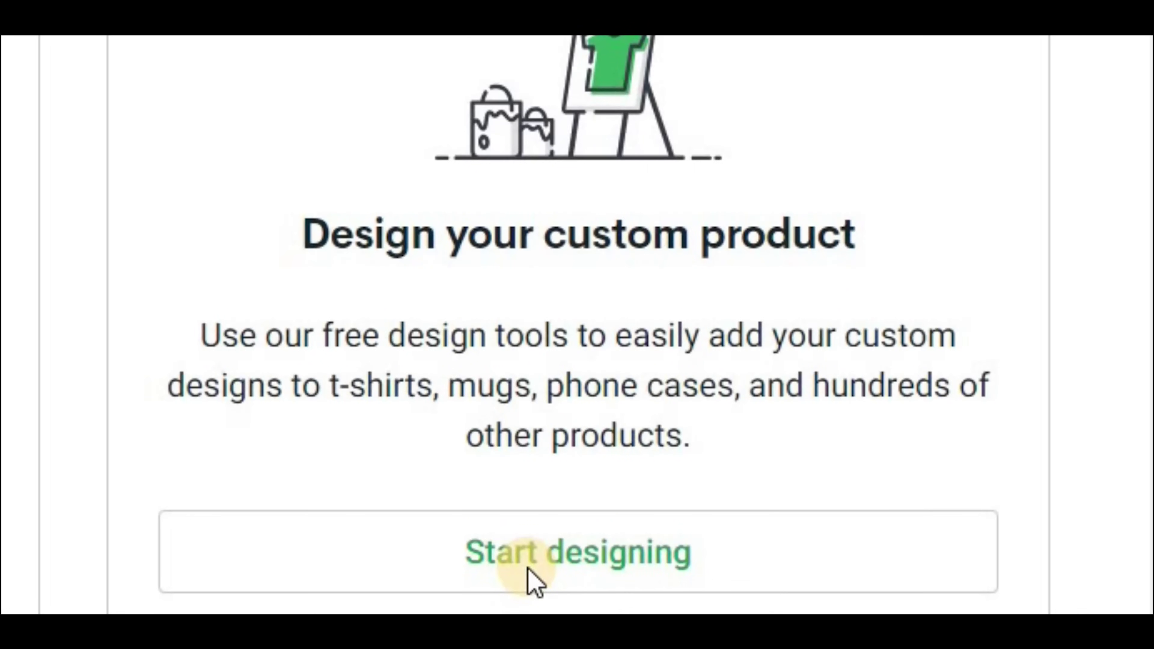
Start designing a custom product and look through the popular categories and merchant-approved items in the catalog
click(528, 569)
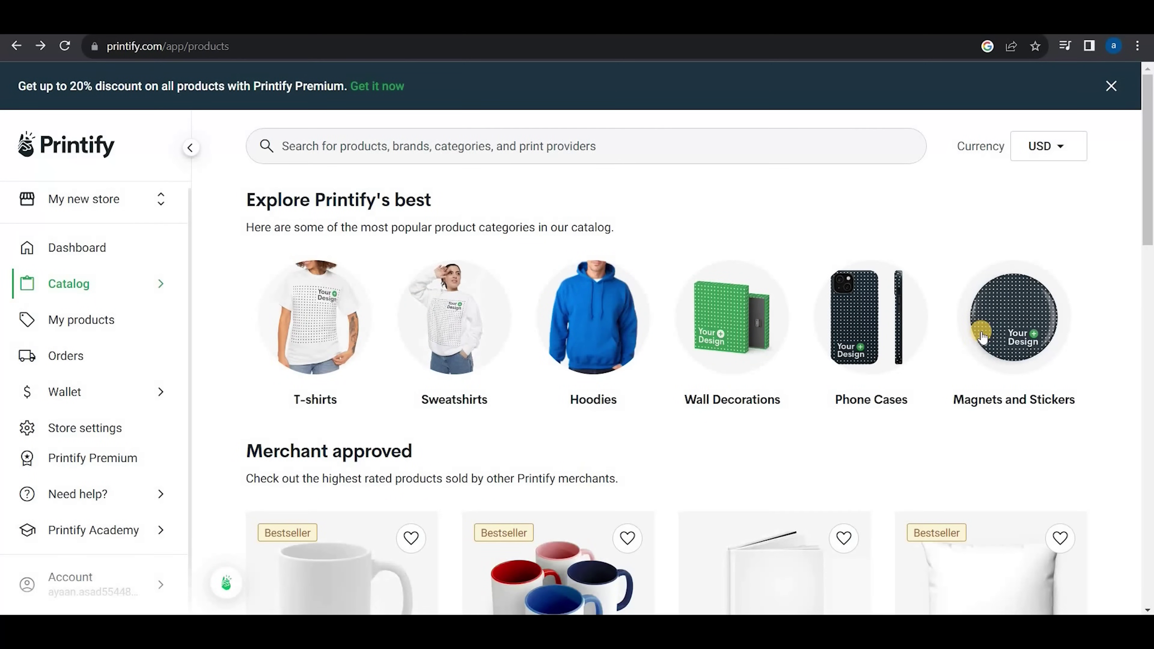
scroll(981, 337, down, 8)
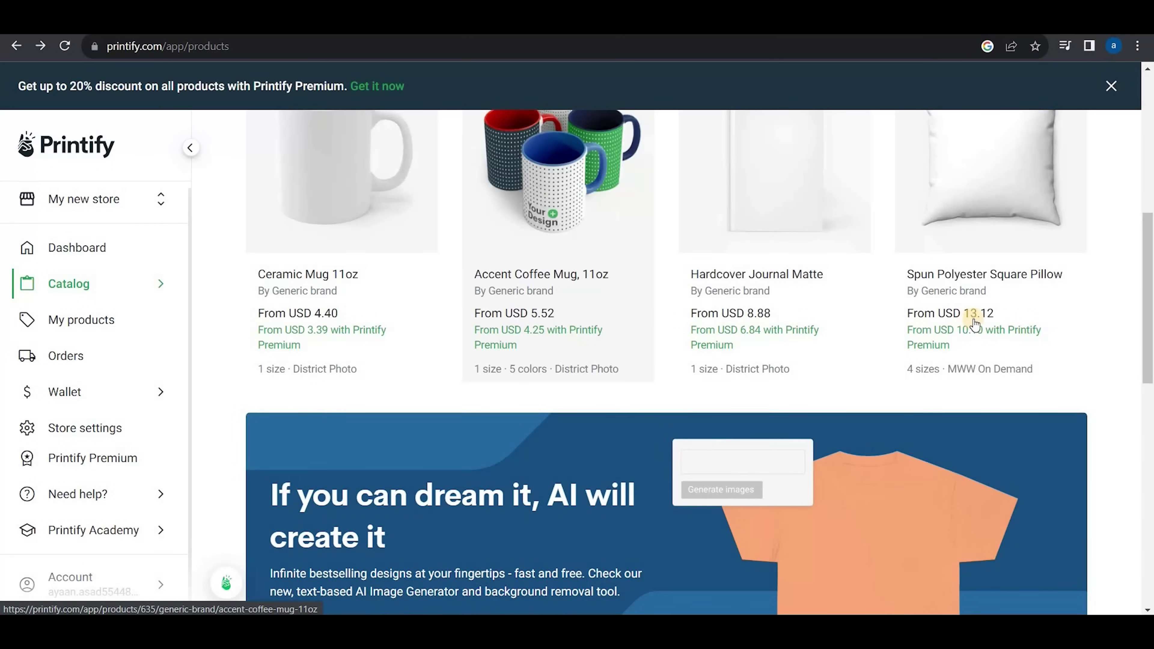
scroll(967, 372, down, 10)
scroll(967, 372, up, 15)
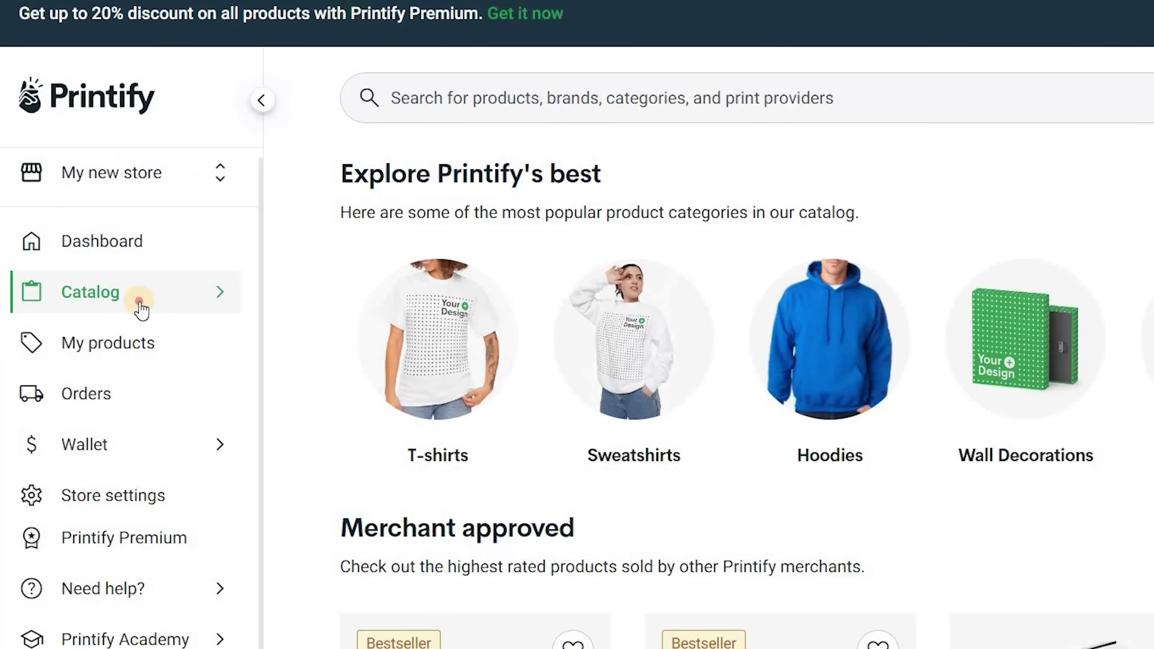
Expand the catalog's Men's Clothing category and look through the list of product types
click(103, 293)
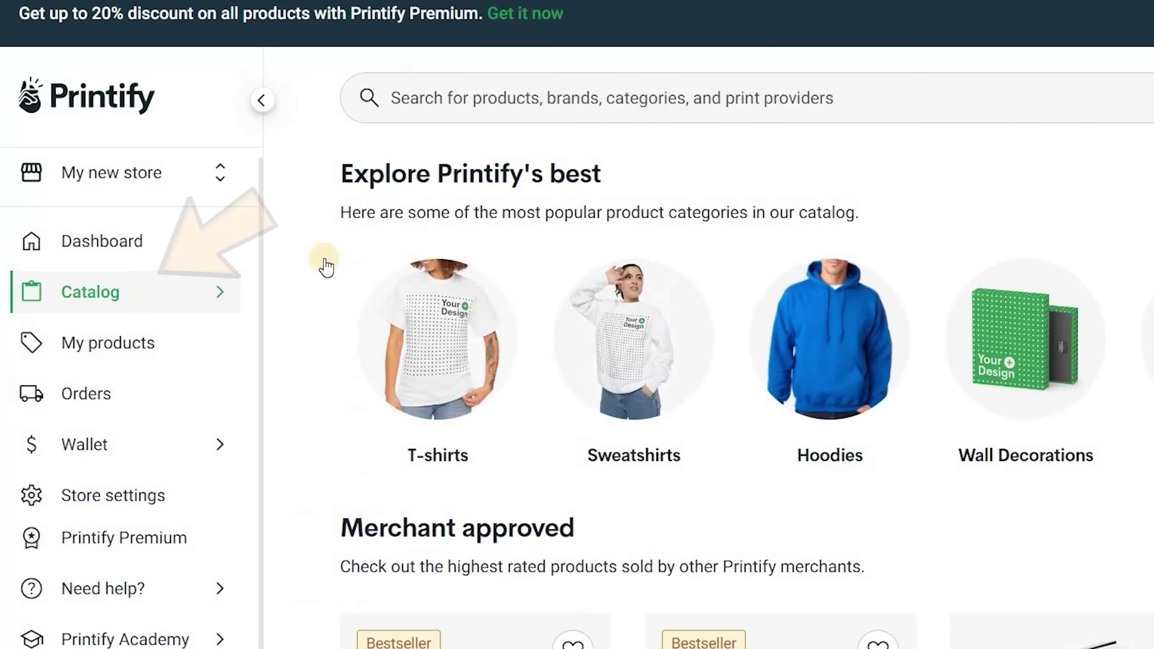
scroll(540, 227, down, 1)
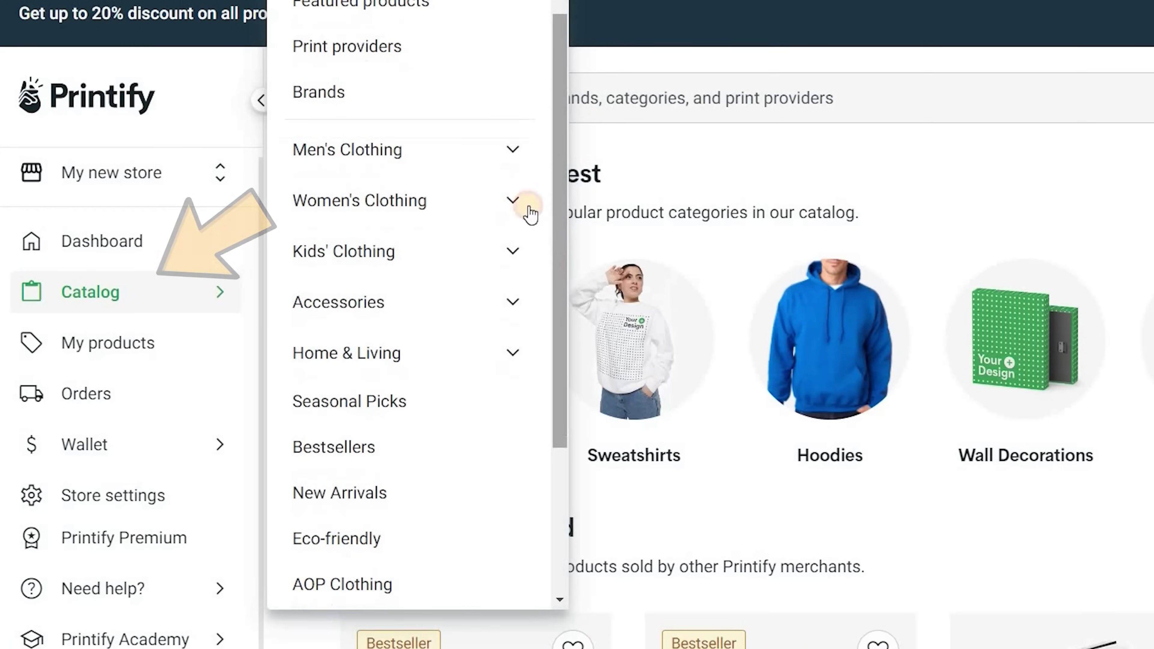
click(513, 150)
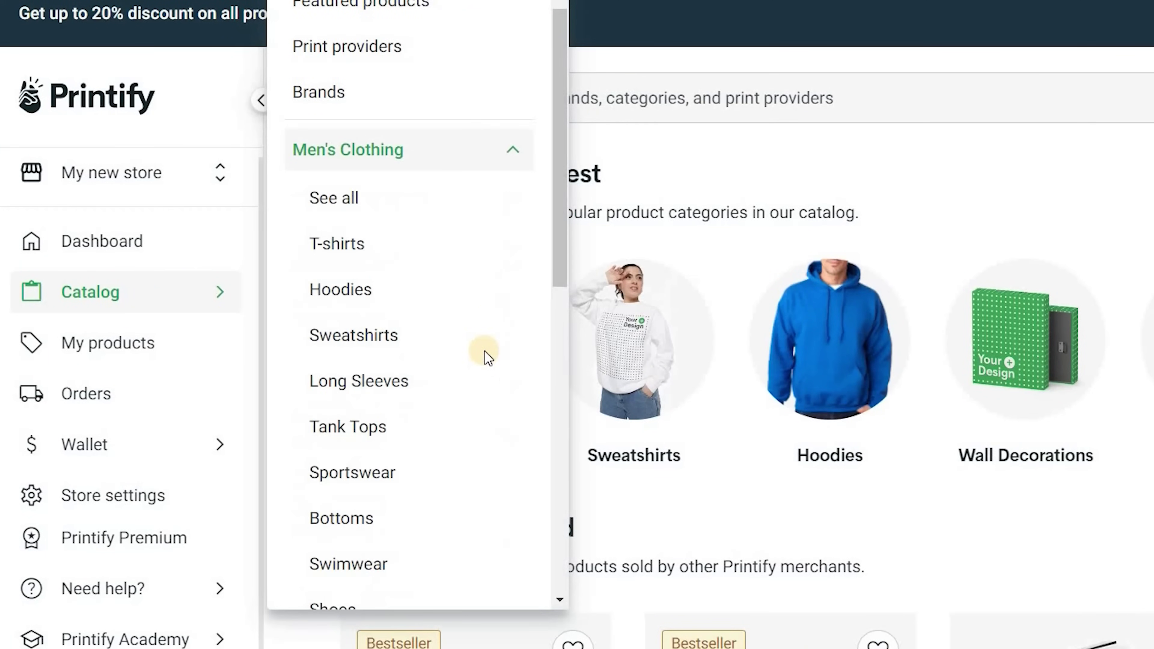
scroll(509, 359, down, 10)
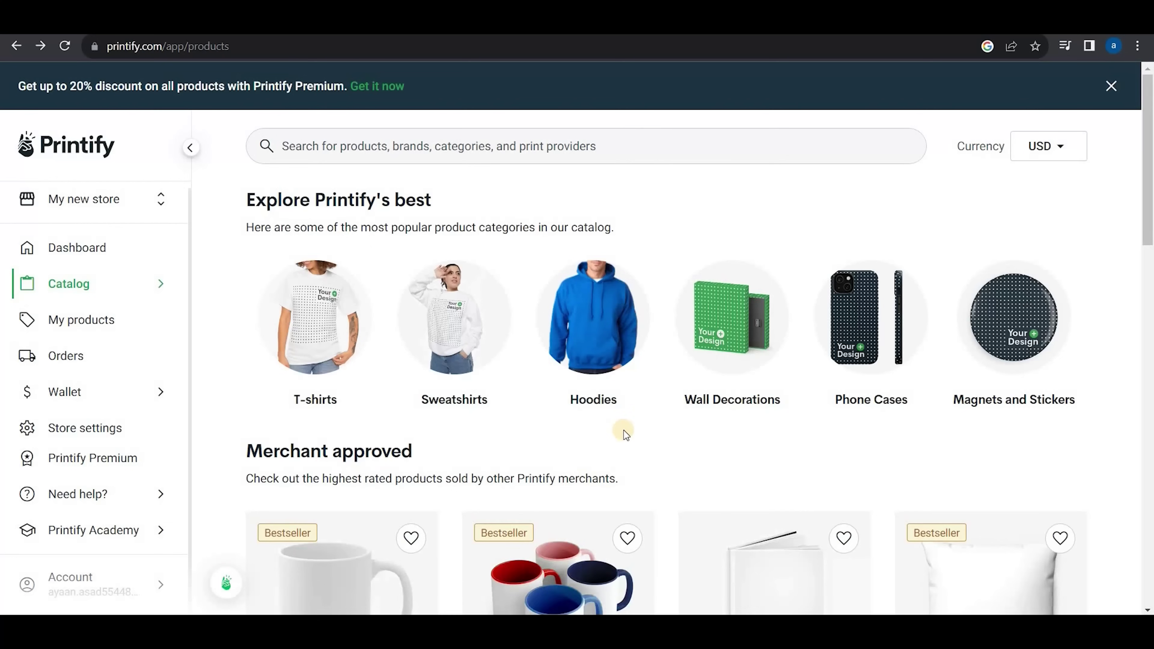
Browse the Hoodies category and open the Unisex Hooded Sweatshirt by Independent Trading Company
click(593, 315)
scroll(685, 298, down, 6)
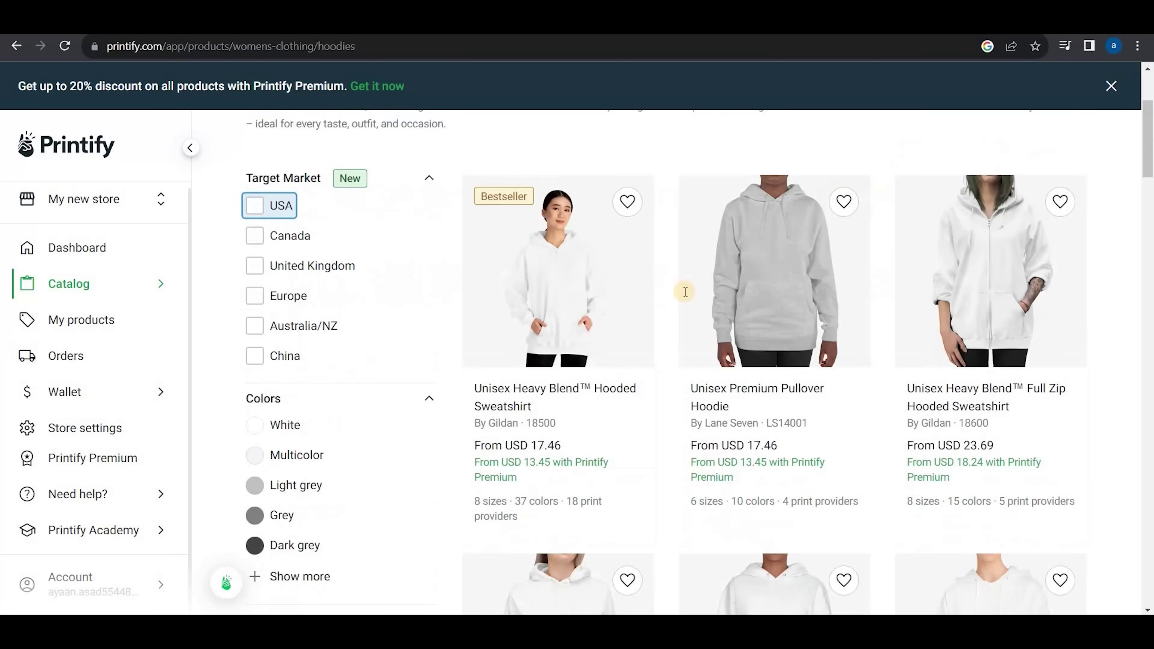
scroll(685, 298, down, 10)
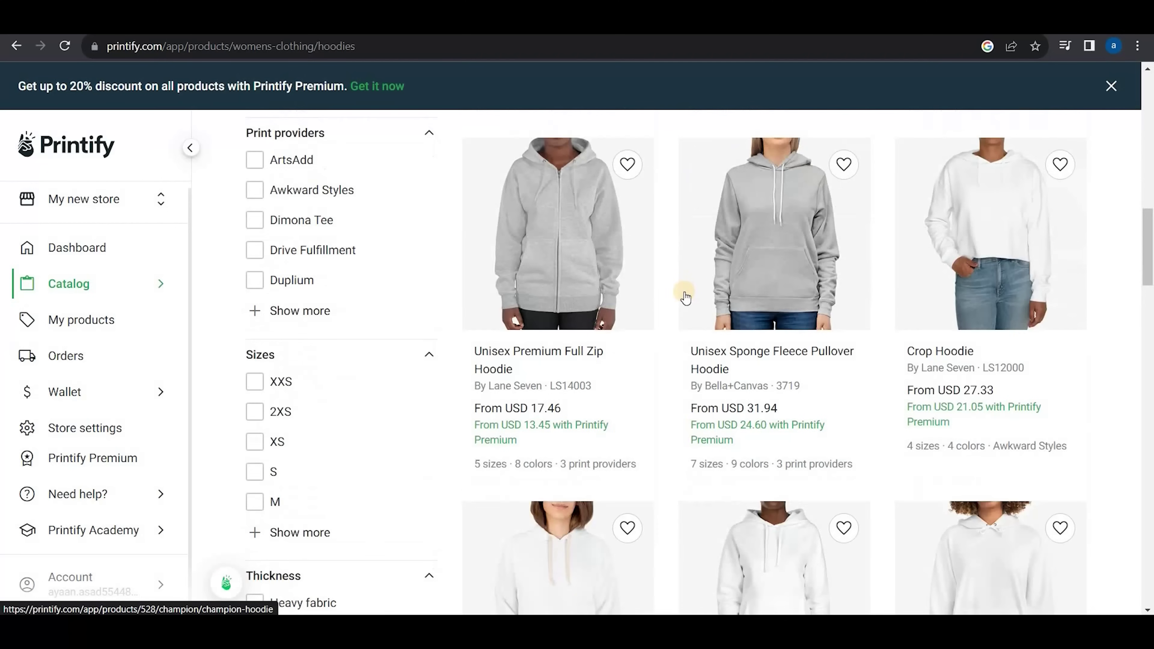
scroll(685, 298, down, 9)
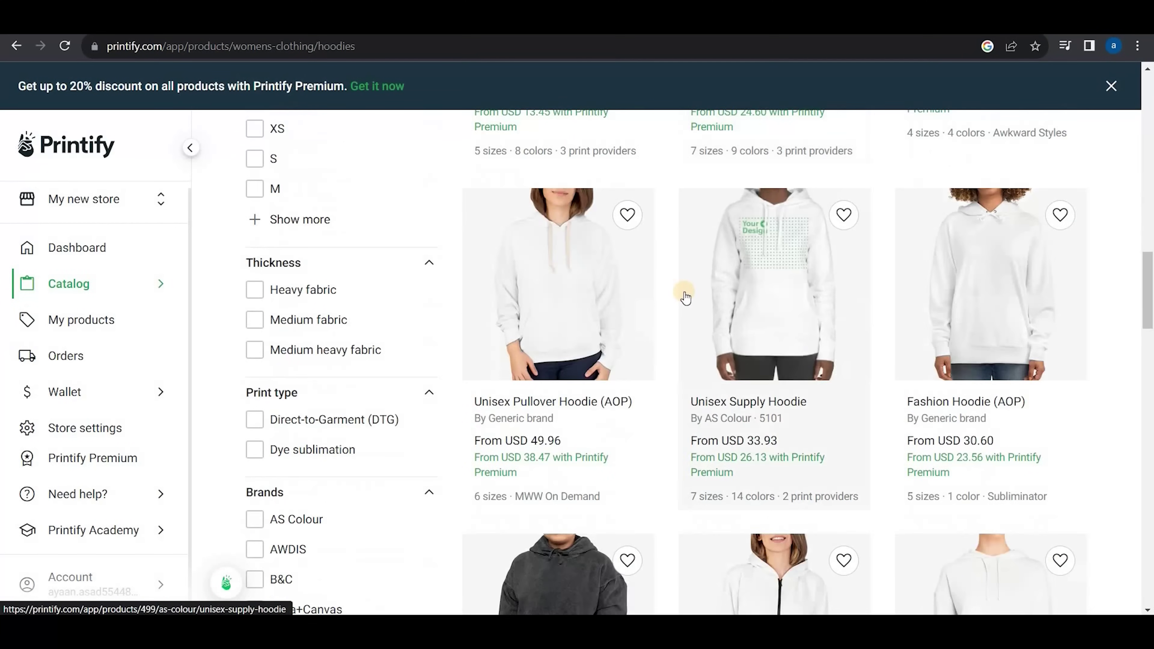
click(972, 395)
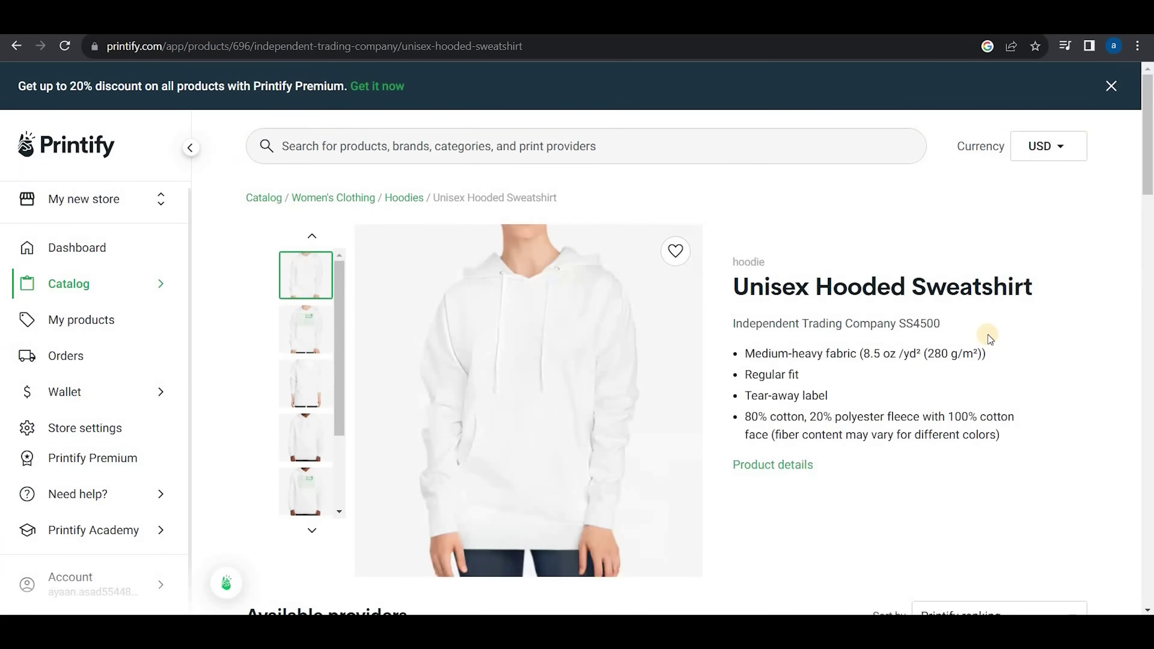
Start designing the Unisex Hooded Sweatshirt with Awkward Styles as the print provider
scroll(988, 335, down, 6)
scroll(881, 341, down, 2)
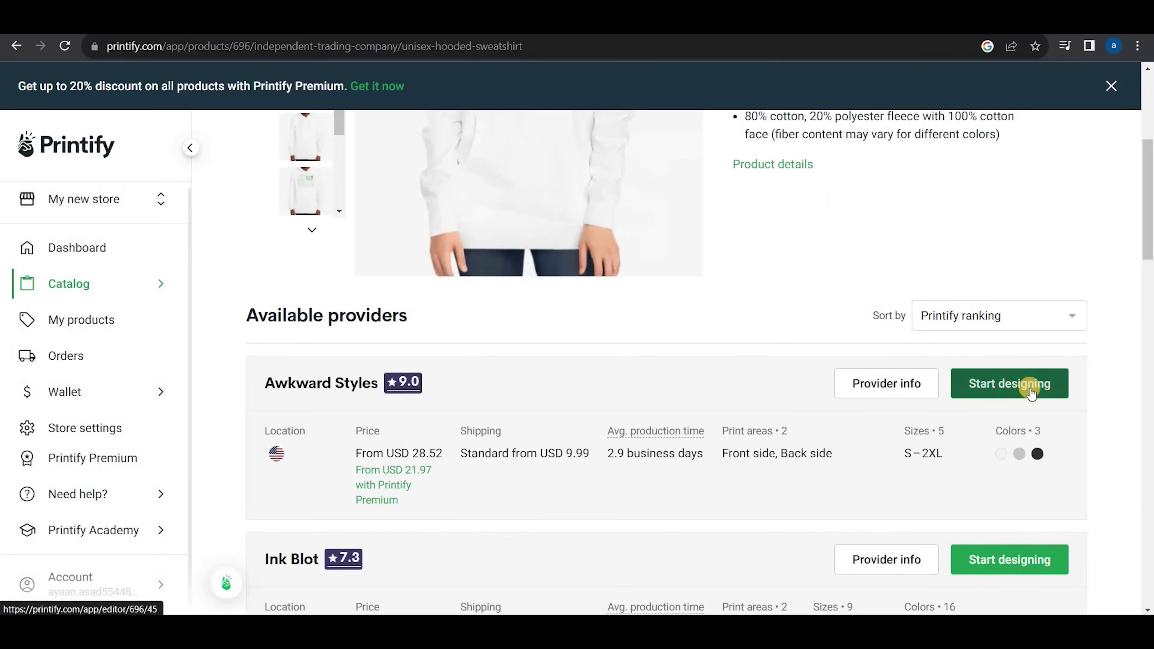
click(1065, 311)
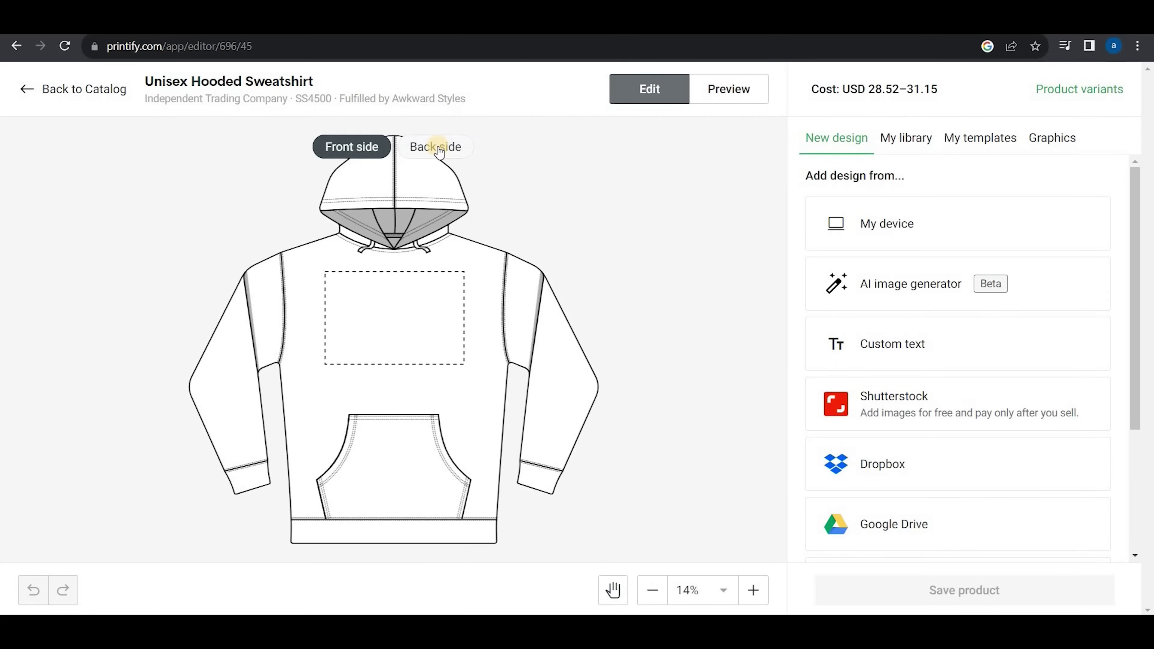
View the sweatshirt's back and front print areas and try adding custom text to the front side
click(435, 147)
click(366, 148)
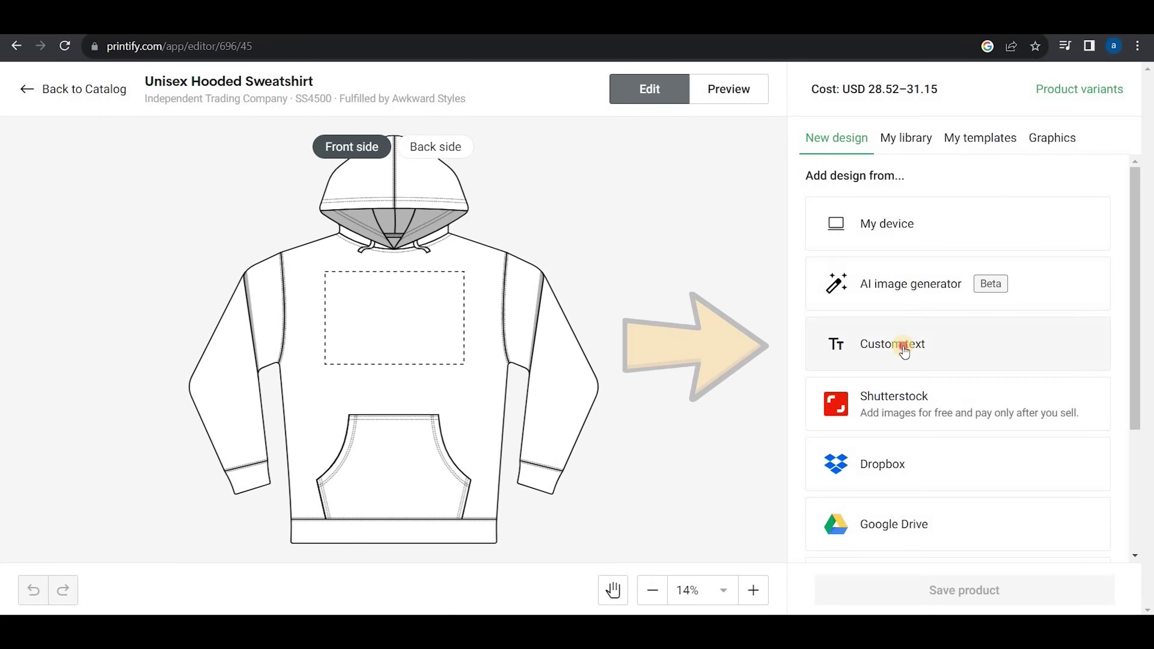
click(902, 350)
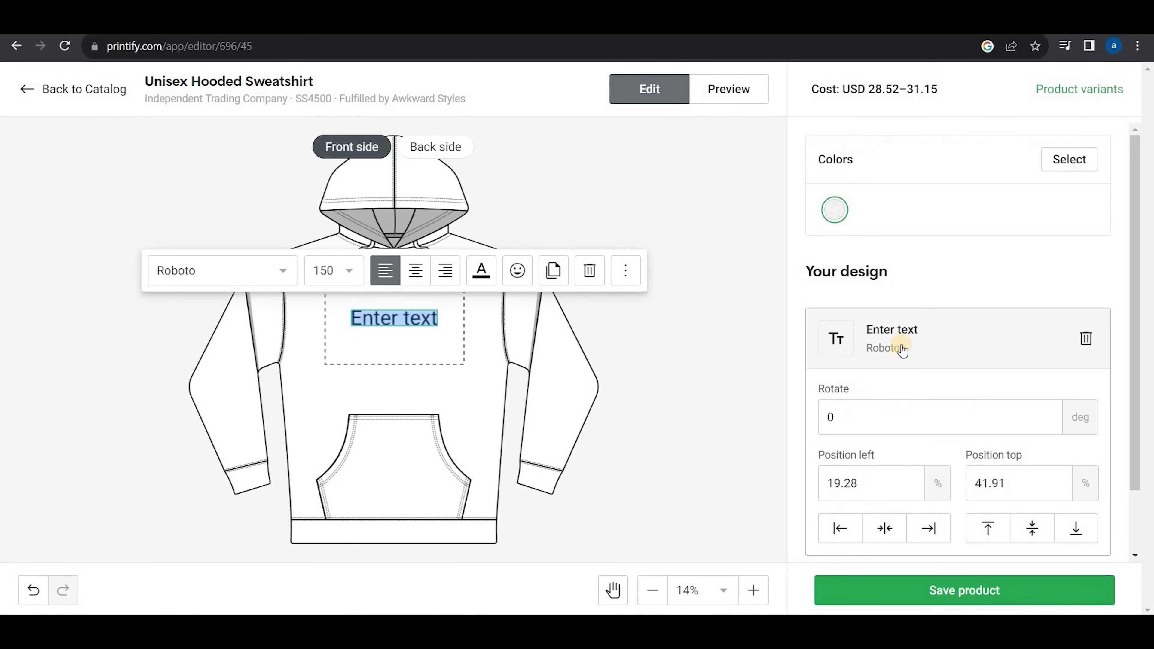
click(851, 170)
Try out the AI image generator with the prompt "Cricket", look over the generated images, and close the generator
click(927, 286)
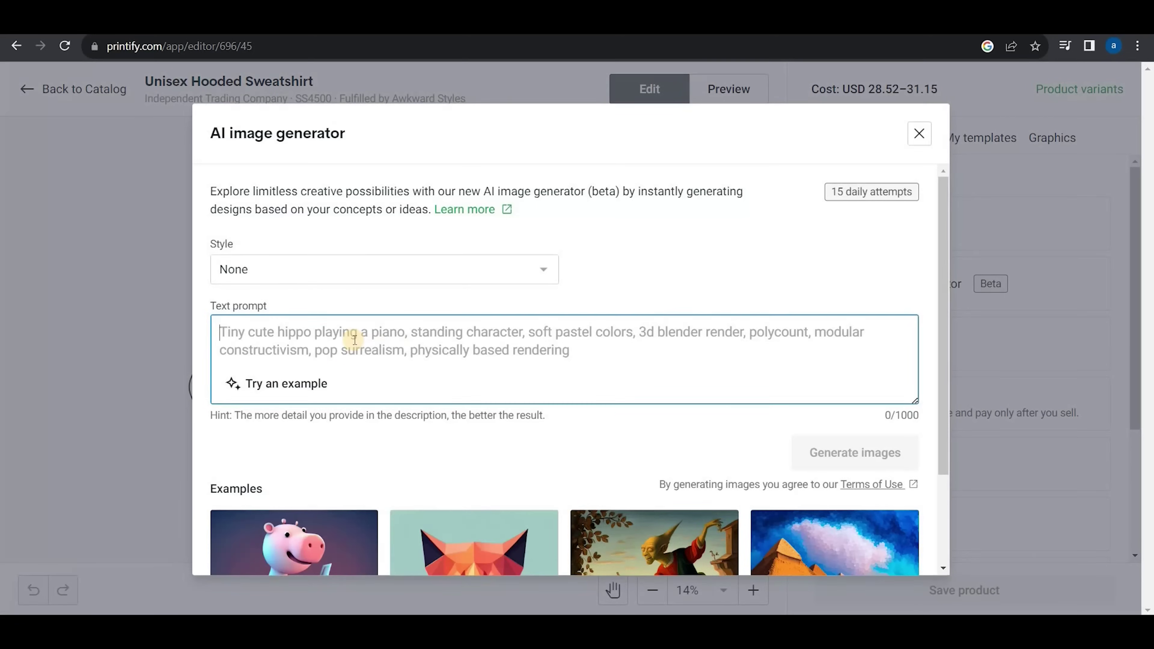
text(Cricket)
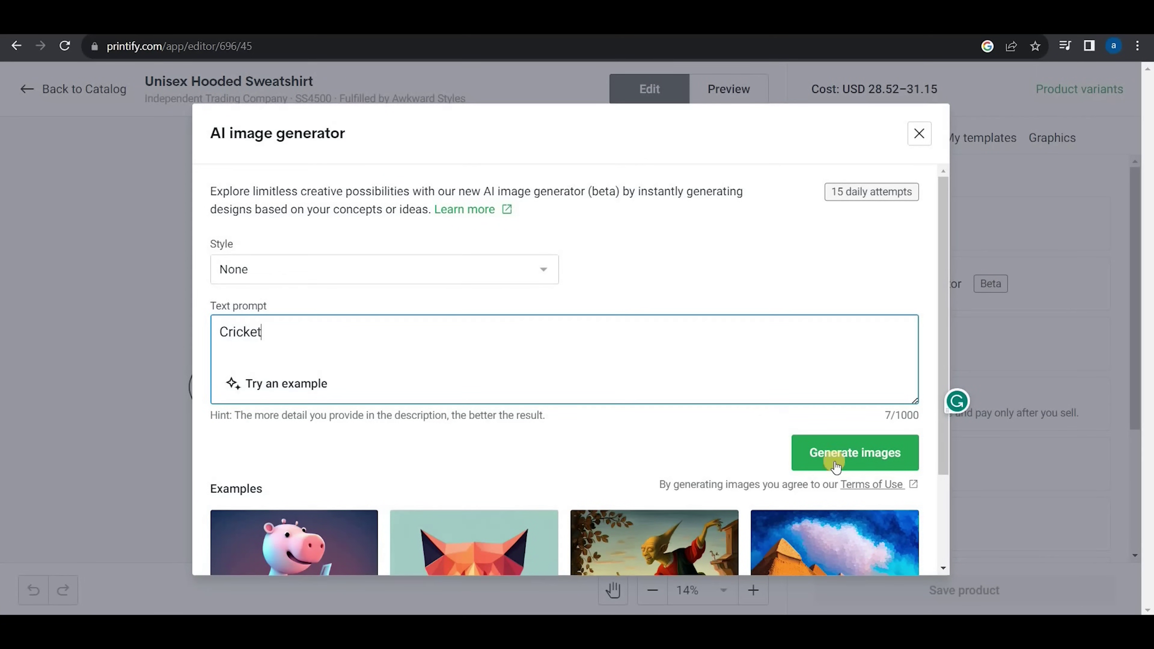
click(850, 453)
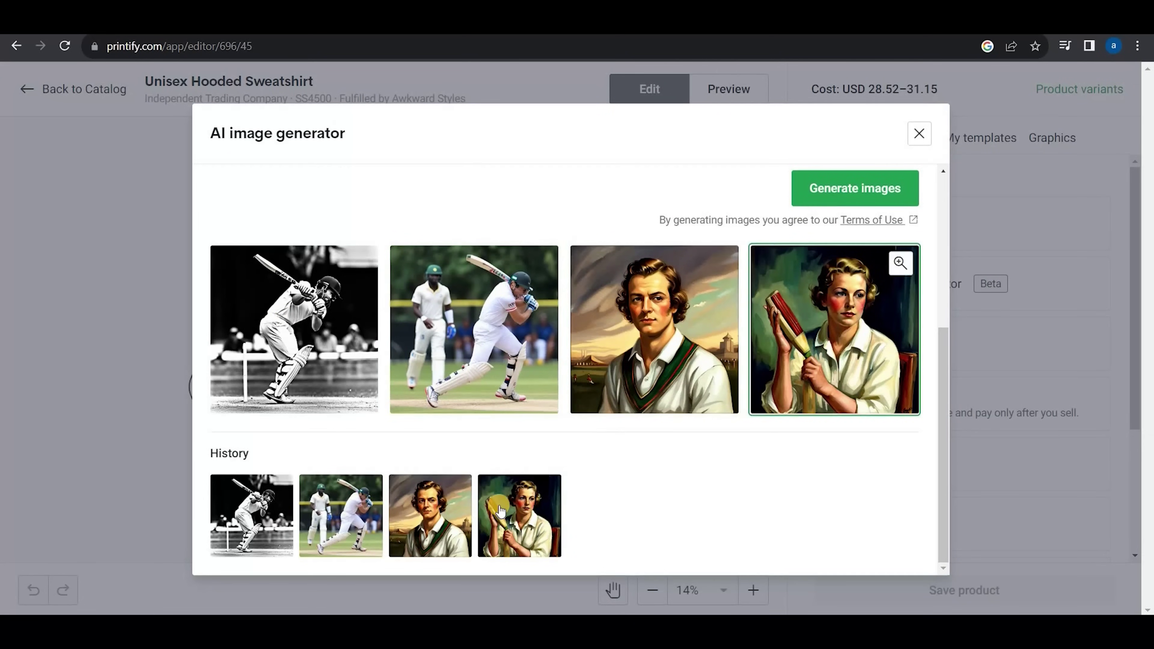
scroll(687, 308, up, 5)
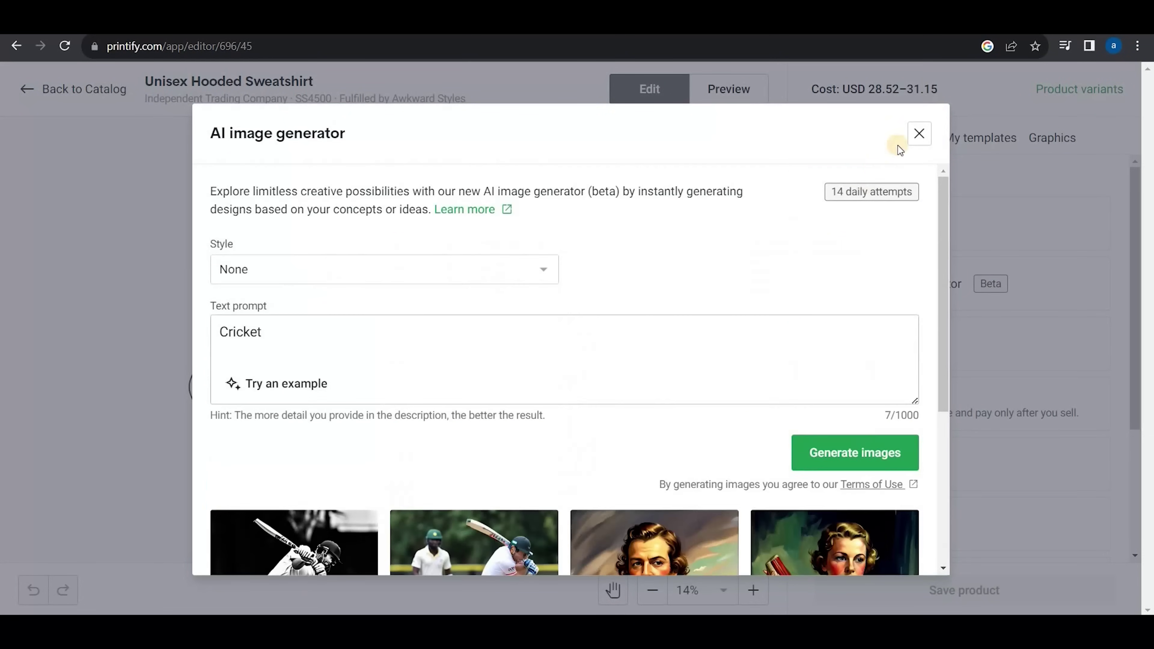
click(920, 133)
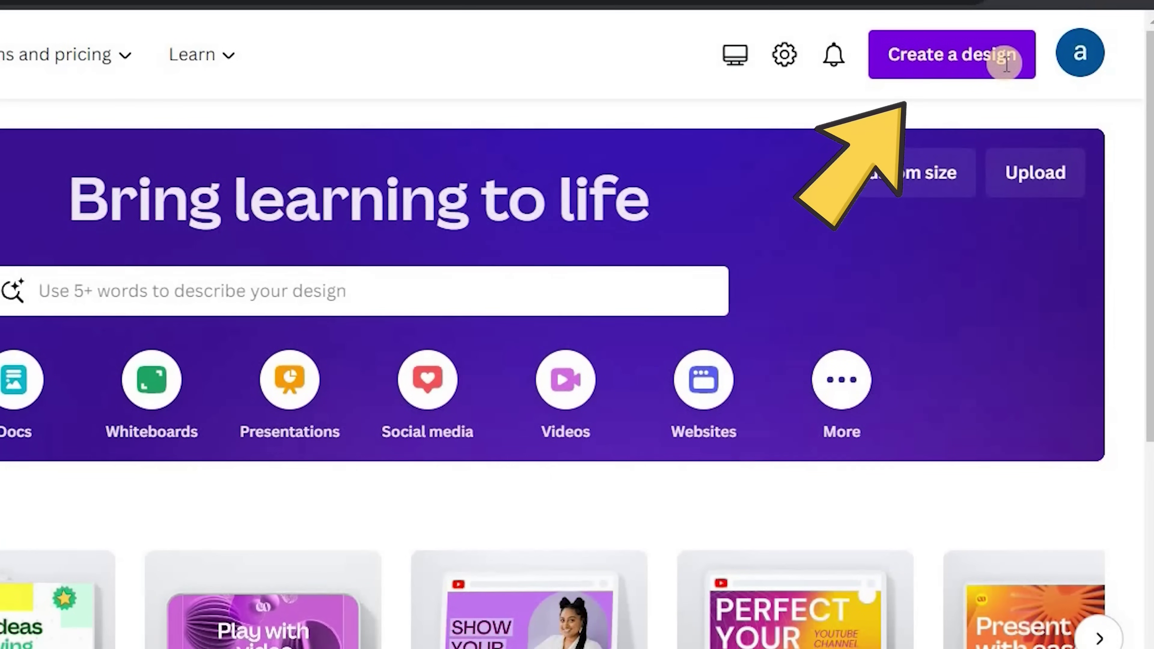
Create a new custom-size Canva design of 3500 × 3500 px
click(1057, 100)
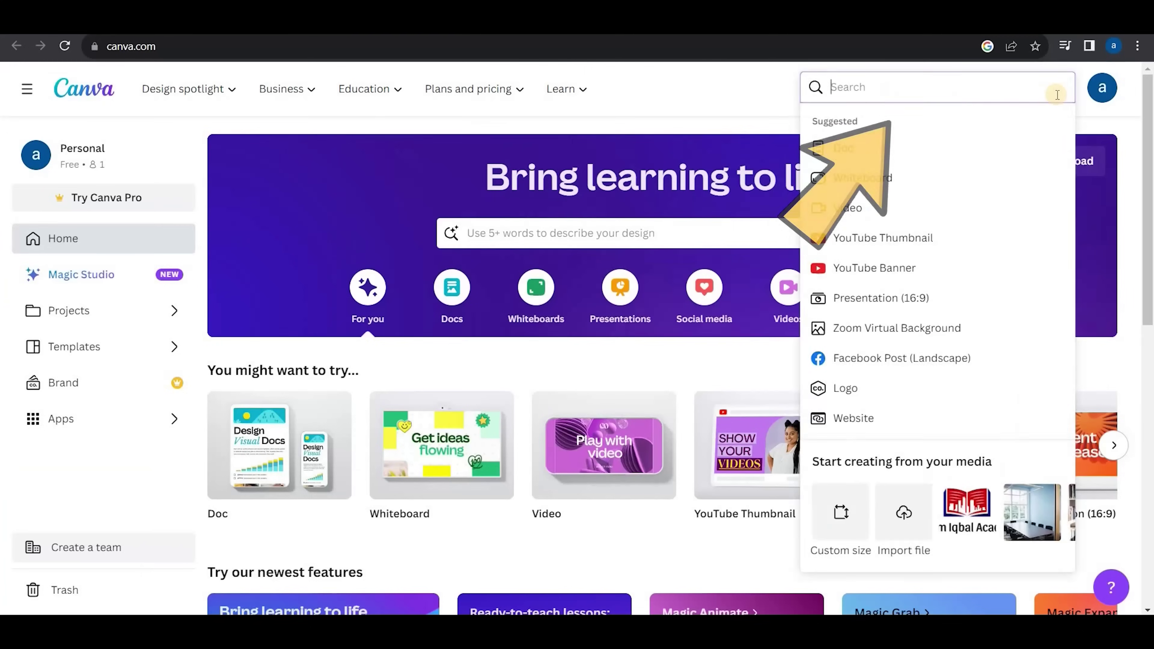
click(841, 512)
text(3500)
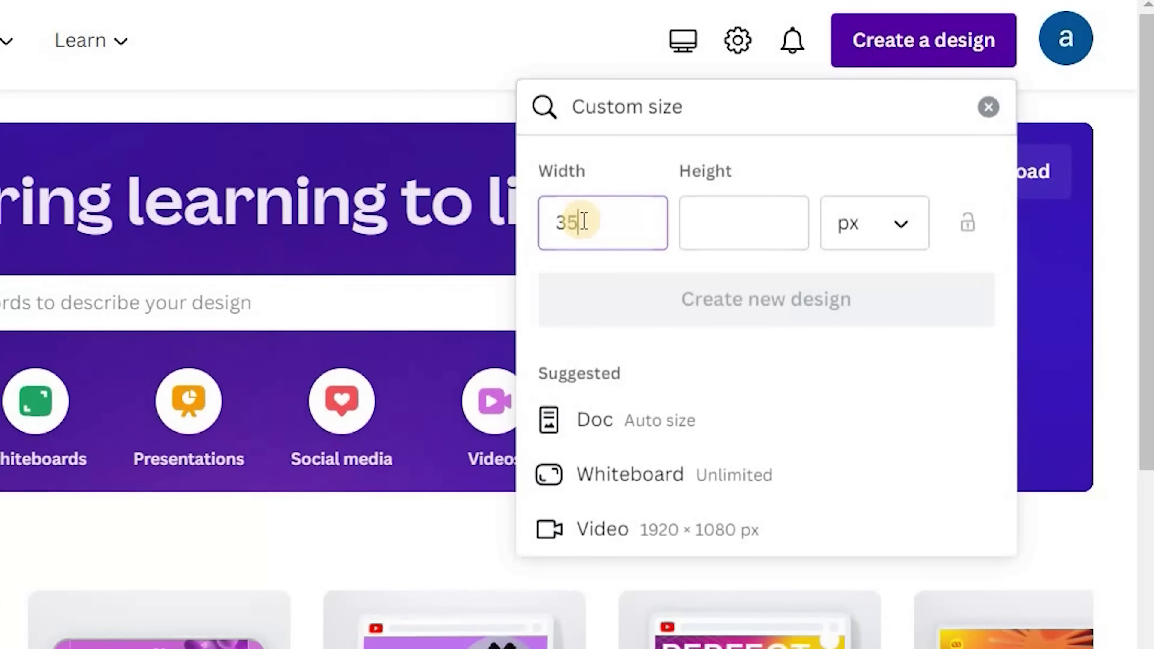
key(Tab)
text(35)
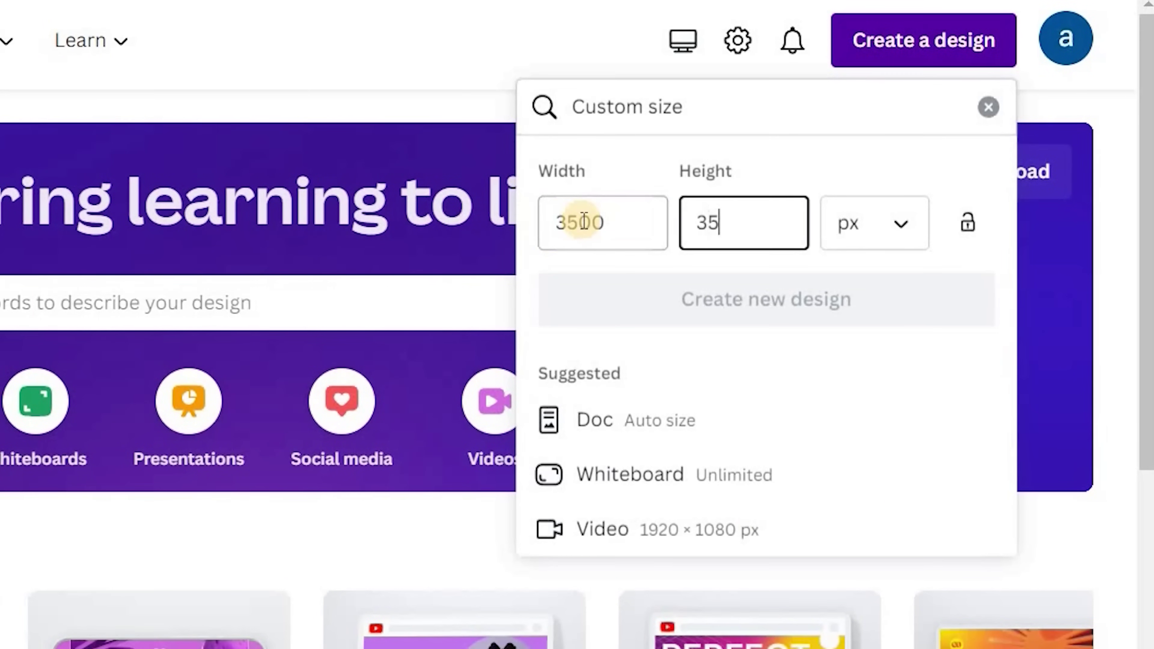
text(00)
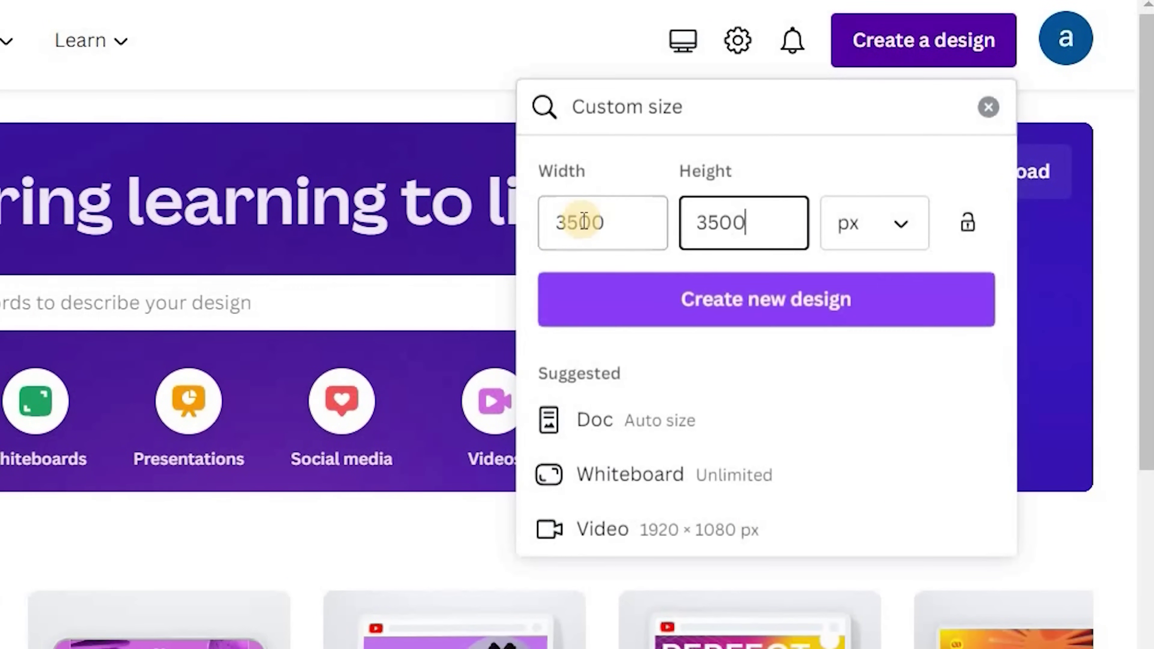
click(717, 309)
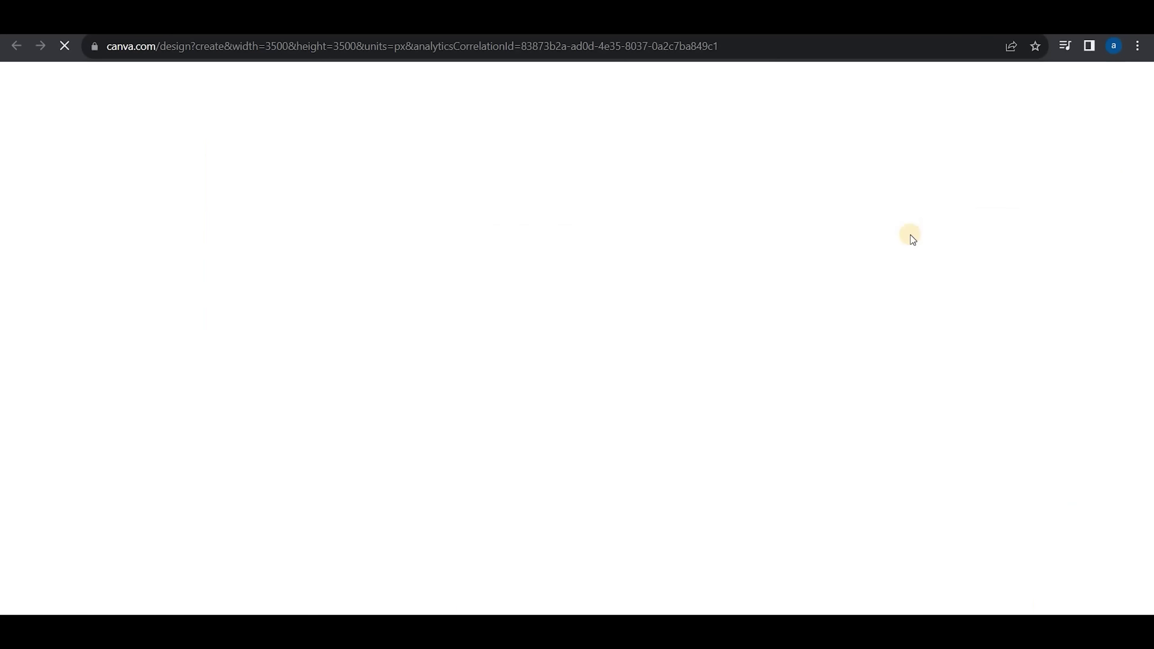
Look through the available design templates and the graphics collections among the elements
scroll(189, 569, down, 3)
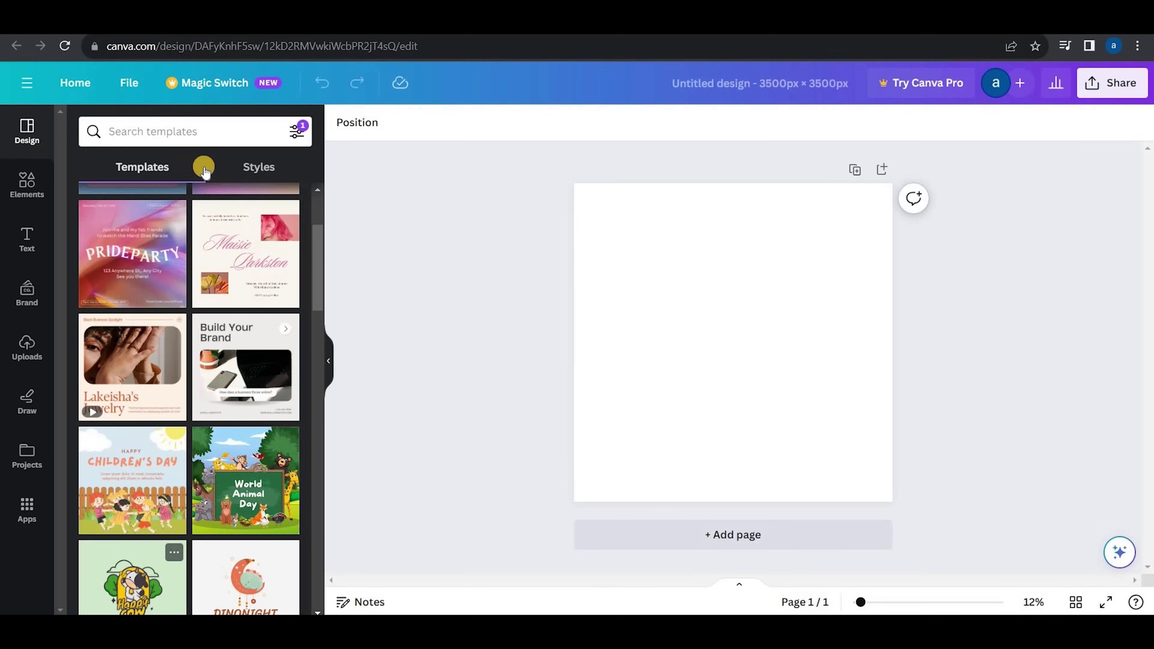
click(29, 191)
scroll(252, 346, down, 10)
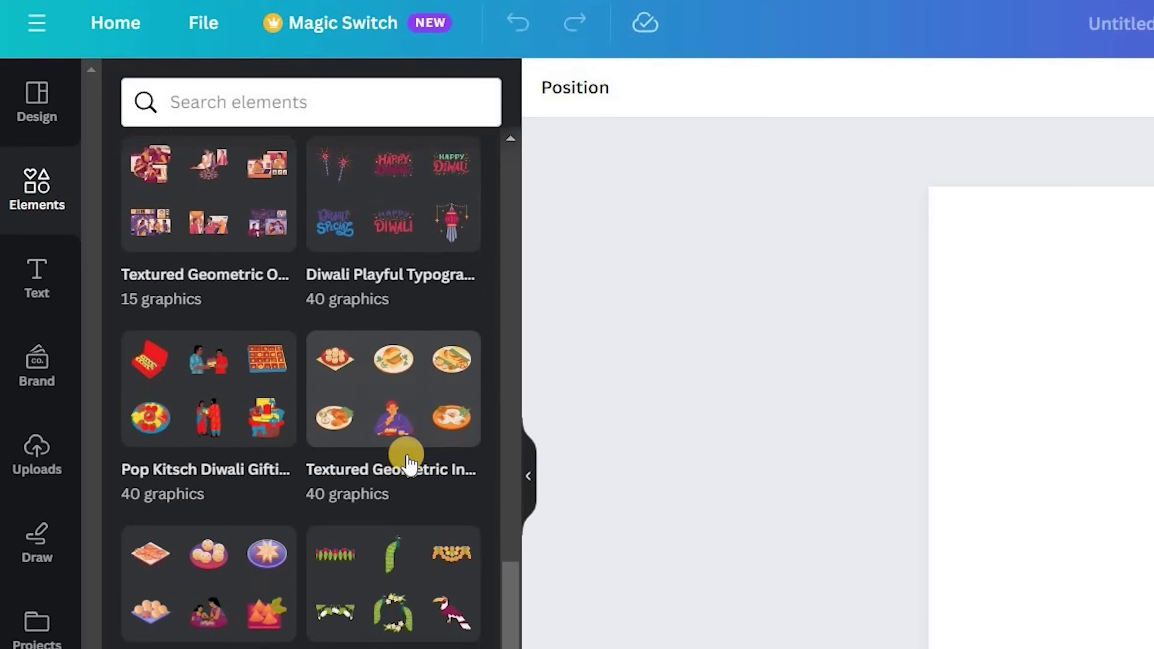
scroll(409, 461, down, 10)
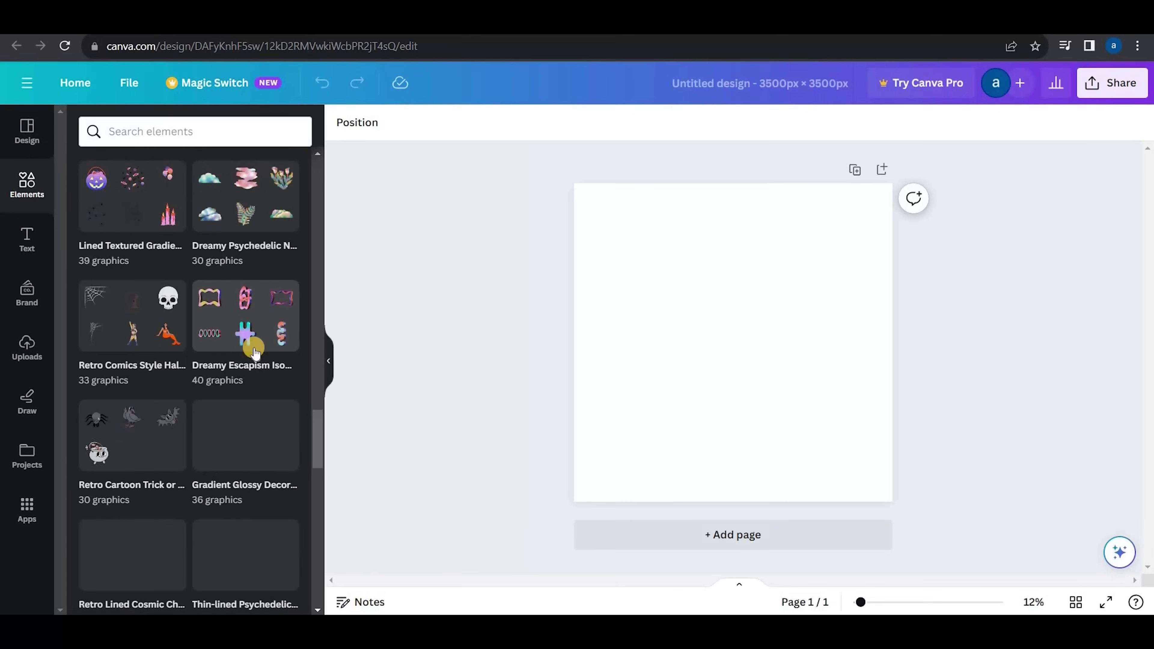
scroll(255, 352, down, 10)
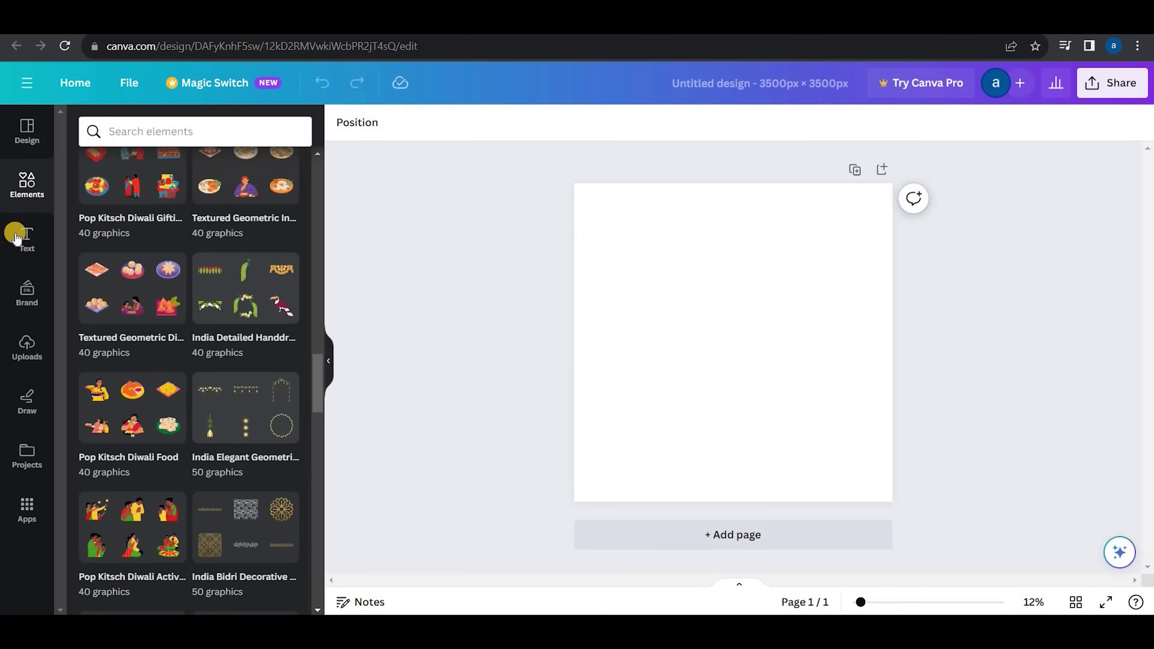
Browse the text styles and add the "COMIC CARTOON" text combination near the middle of the blank page
click(29, 243)
scroll(189, 258, down, 3)
scroll(190, 265, up, 3)
scroll(191, 265, down, 15)
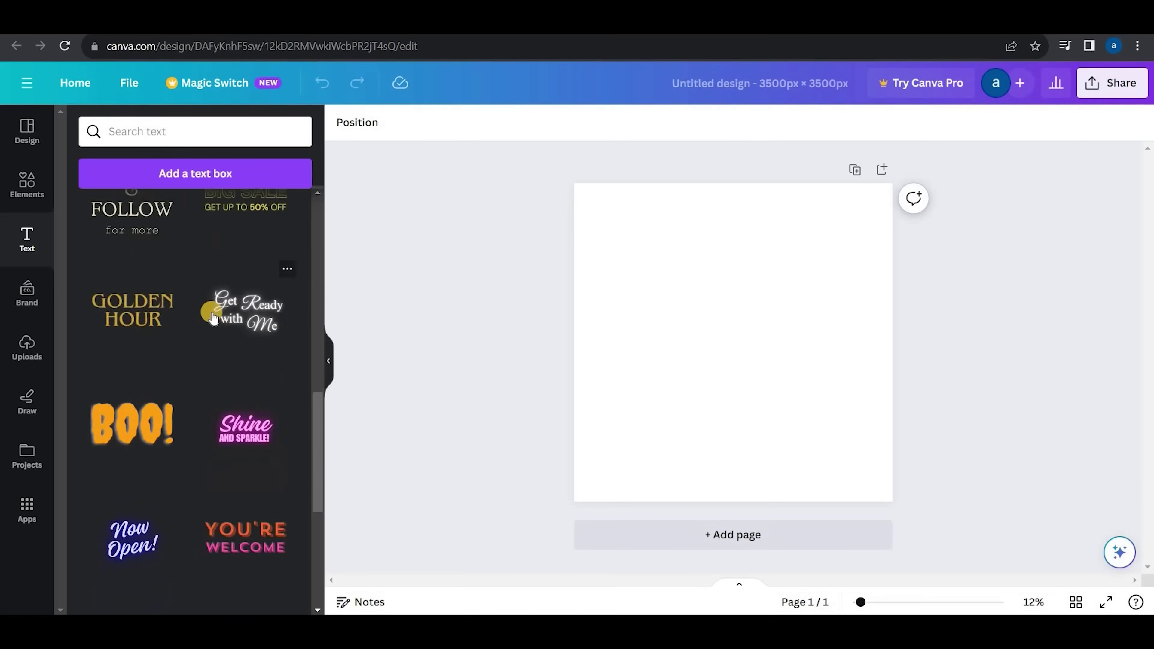
scroll(212, 318, down, 10)
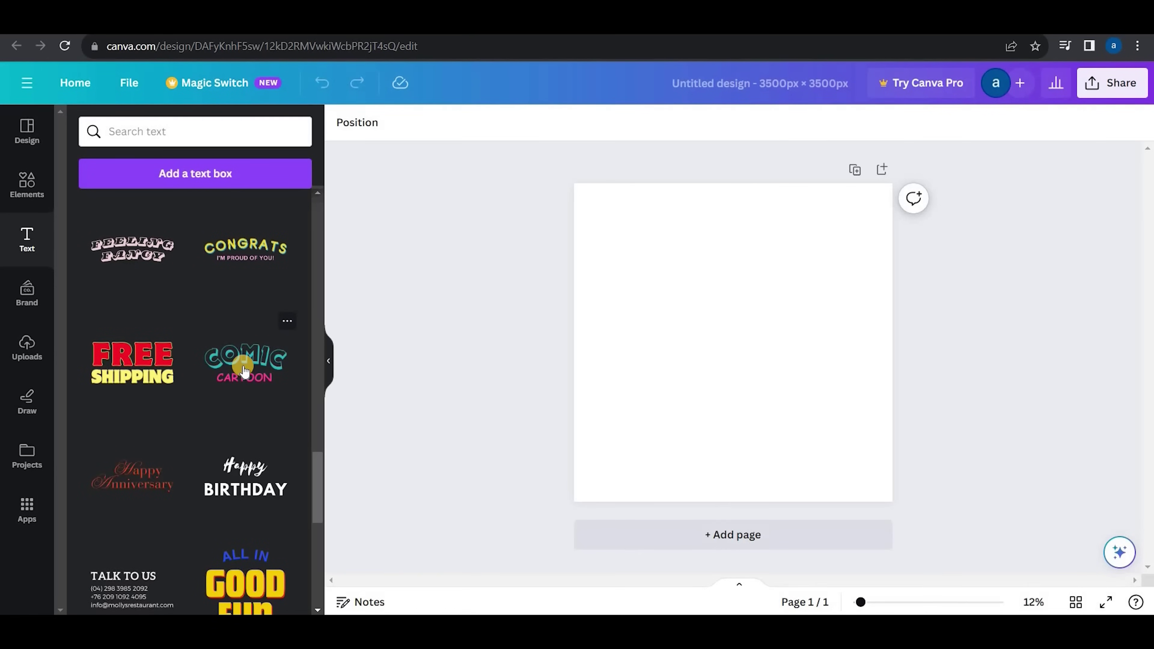
click(244, 370)
drag(701, 420, 708, 424)
Browse the design templates by Halloween category, including Happy halloween, Halloween sale and Halloween instagram posts
click(27, 132)
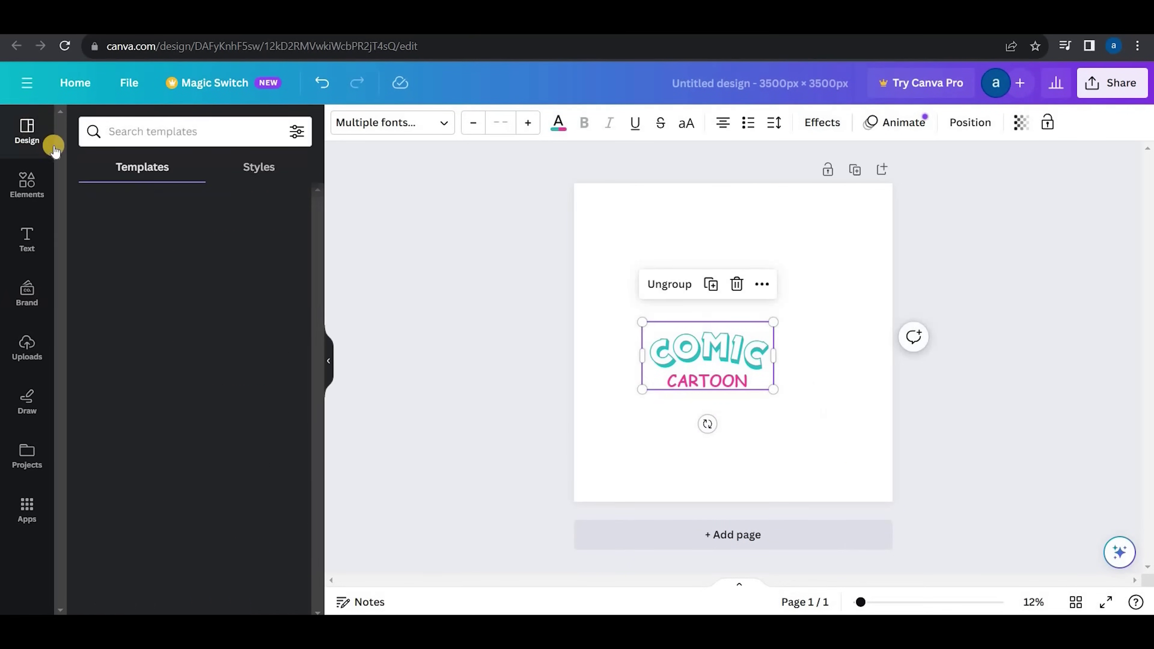
click(125, 213)
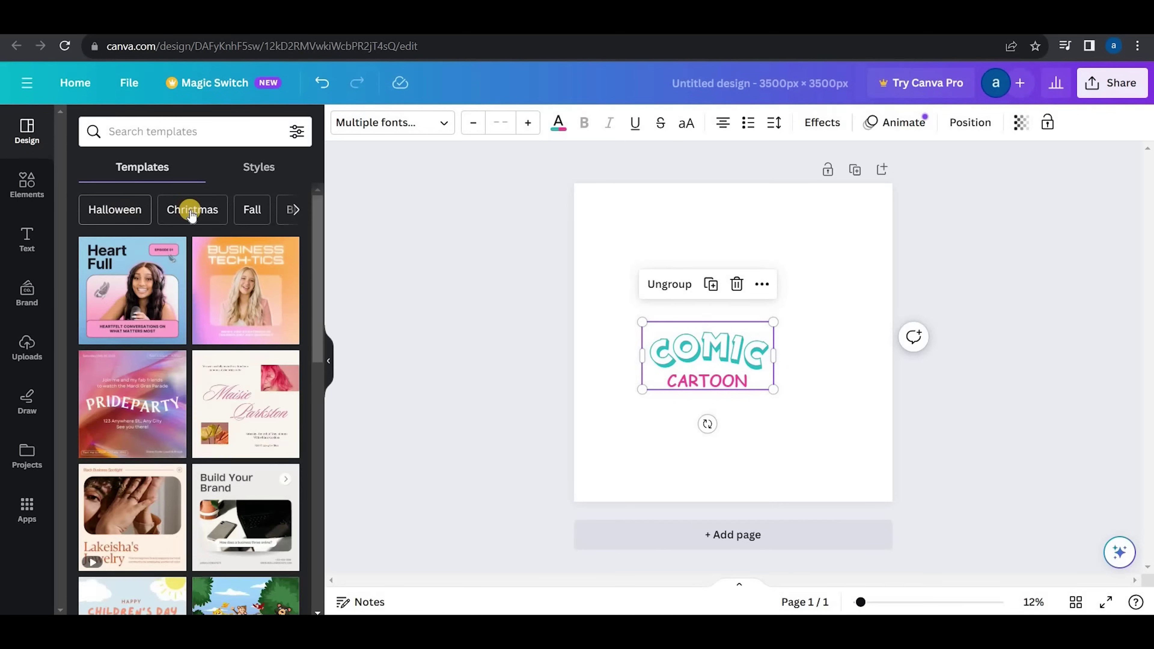
click(136, 214)
click(214, 212)
click(214, 211)
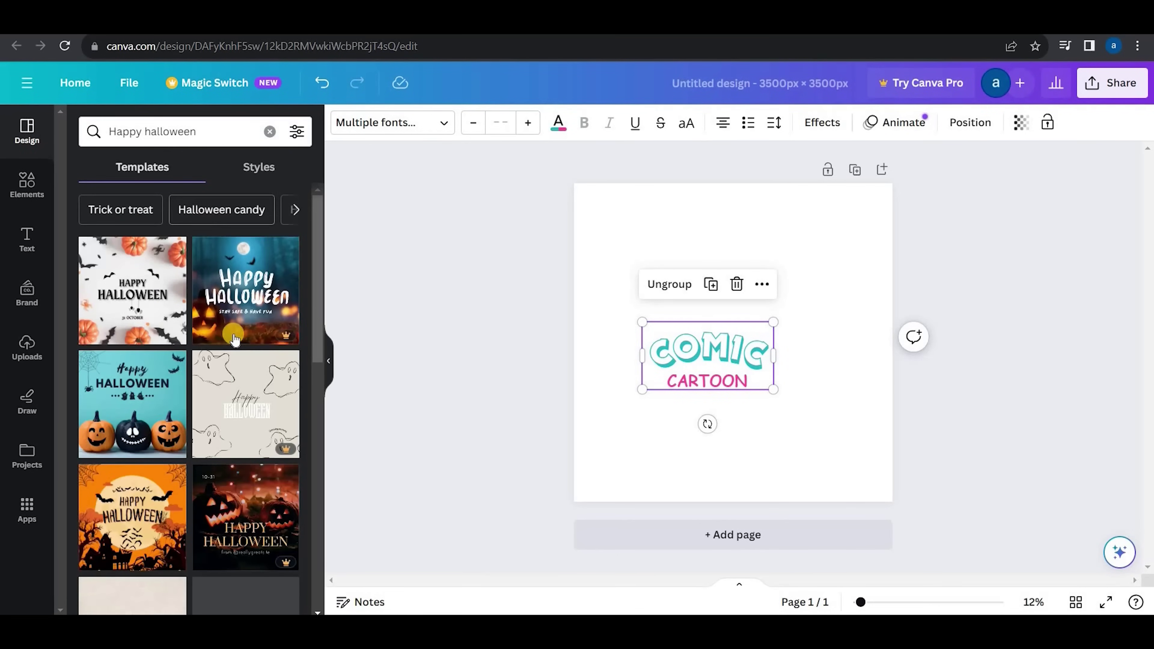
scroll(233, 338, down, 10)
click(296, 210)
scroll(232, 211, right, 5)
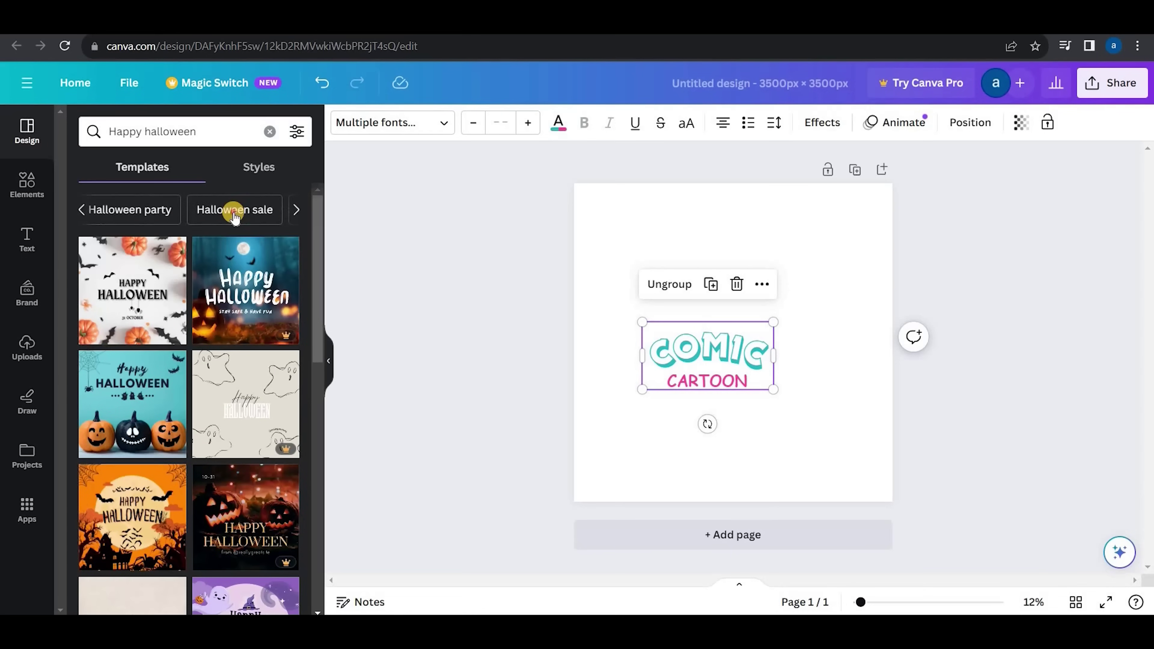
click(233, 211)
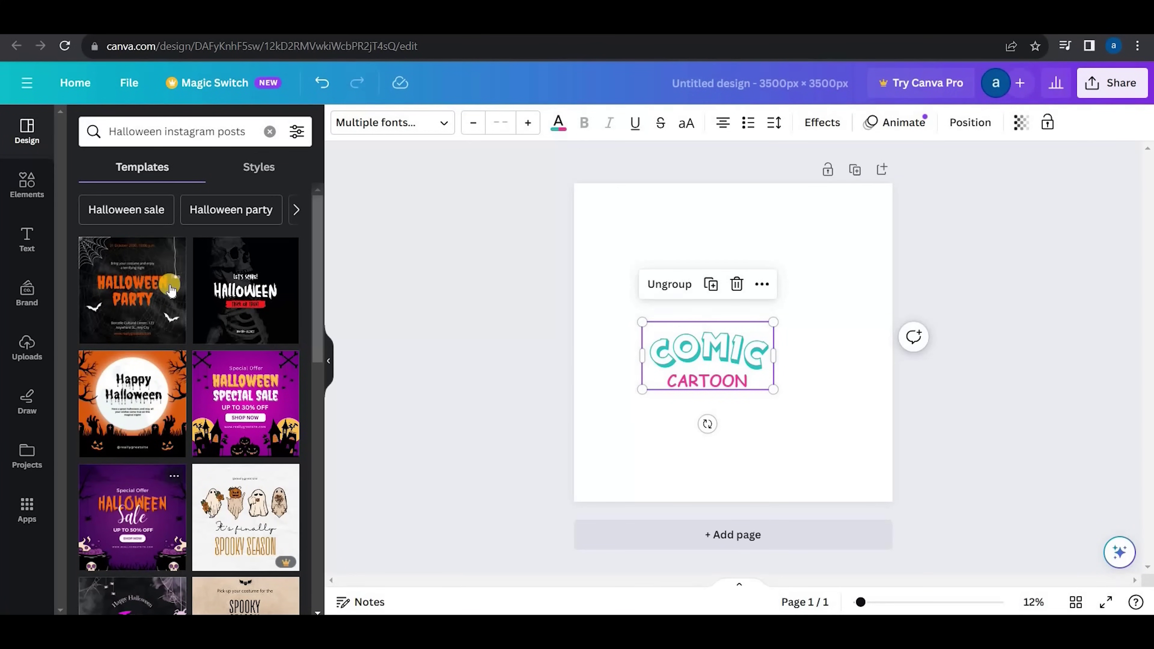
click(236, 210)
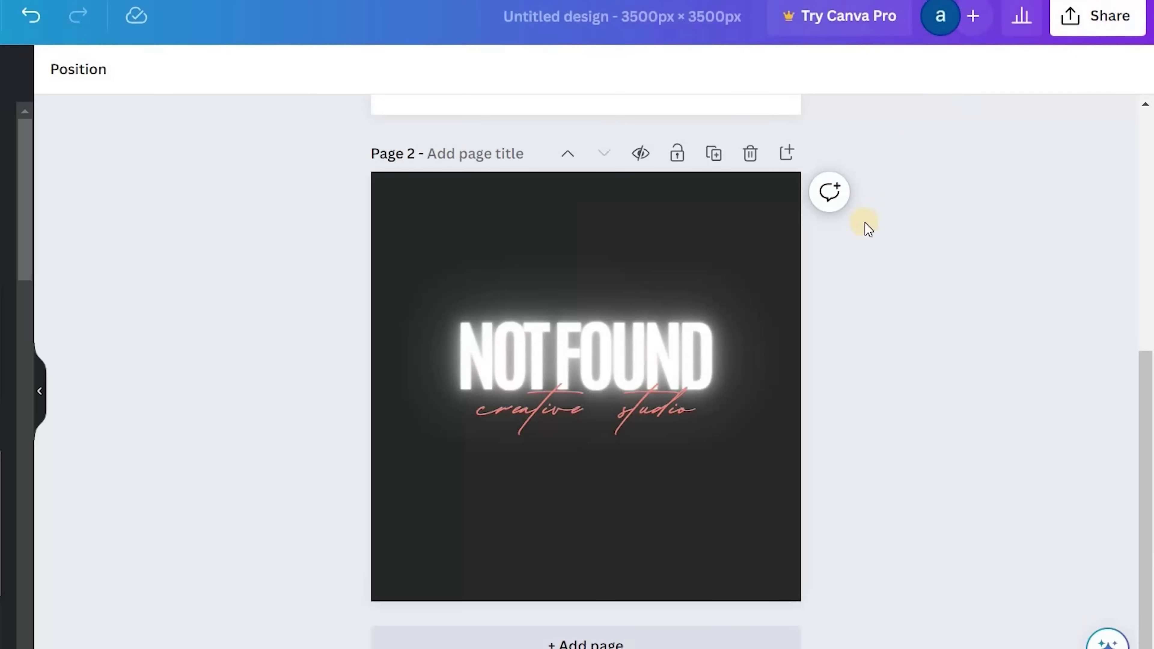
Download the design with the "NOT FOUND creative studio" page
click(1097, 15)
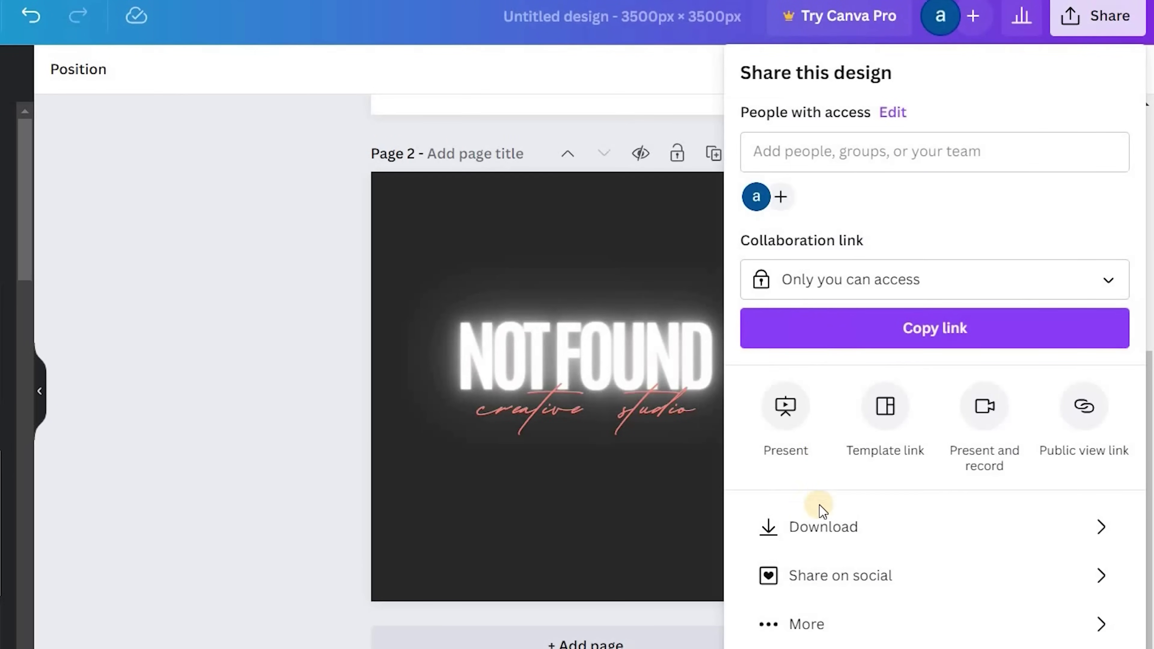
click(841, 518)
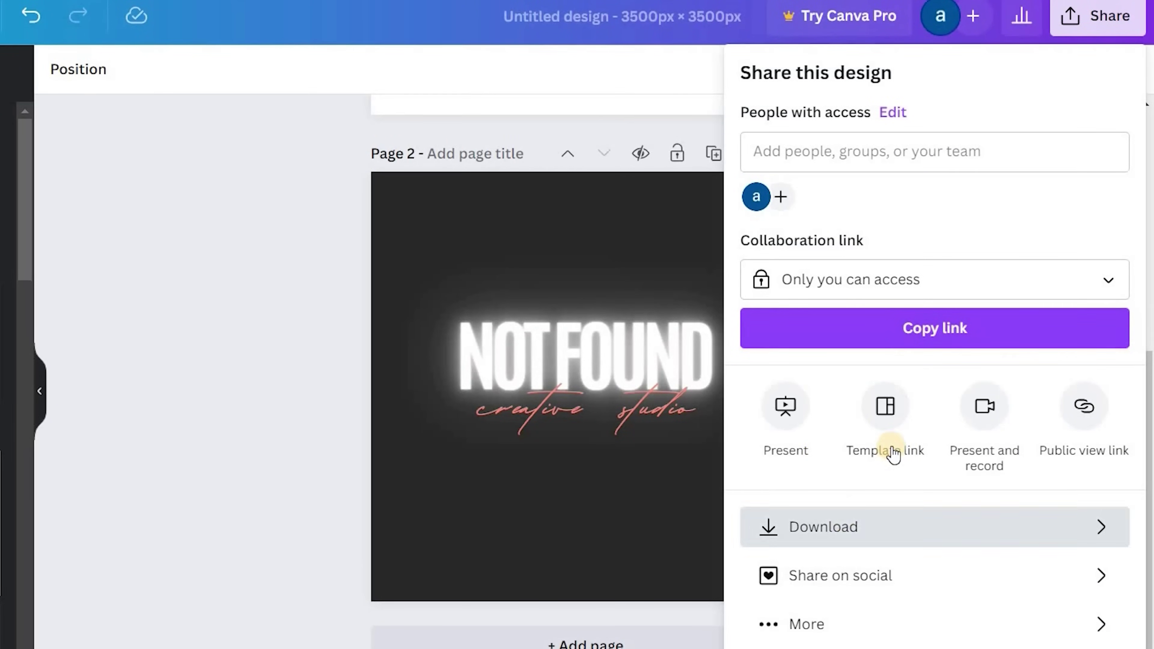
click(912, 480)
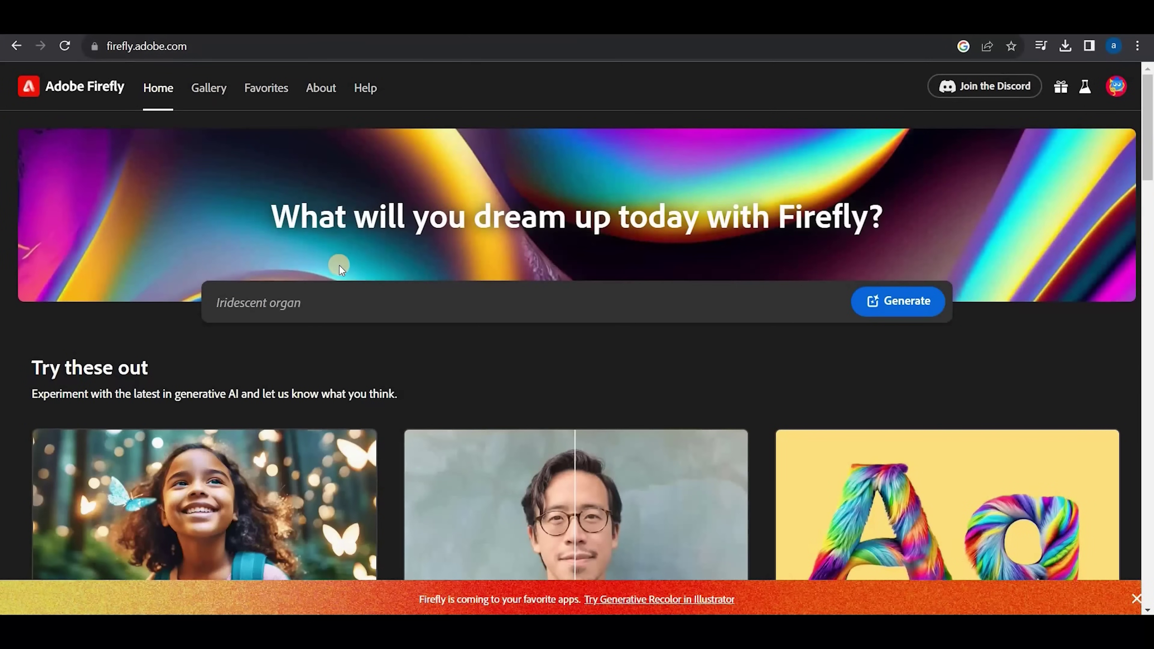
Switch to Adobe Firefly and generate images from the prompt "baseball", replacing the sample prompt
click(414, 302)
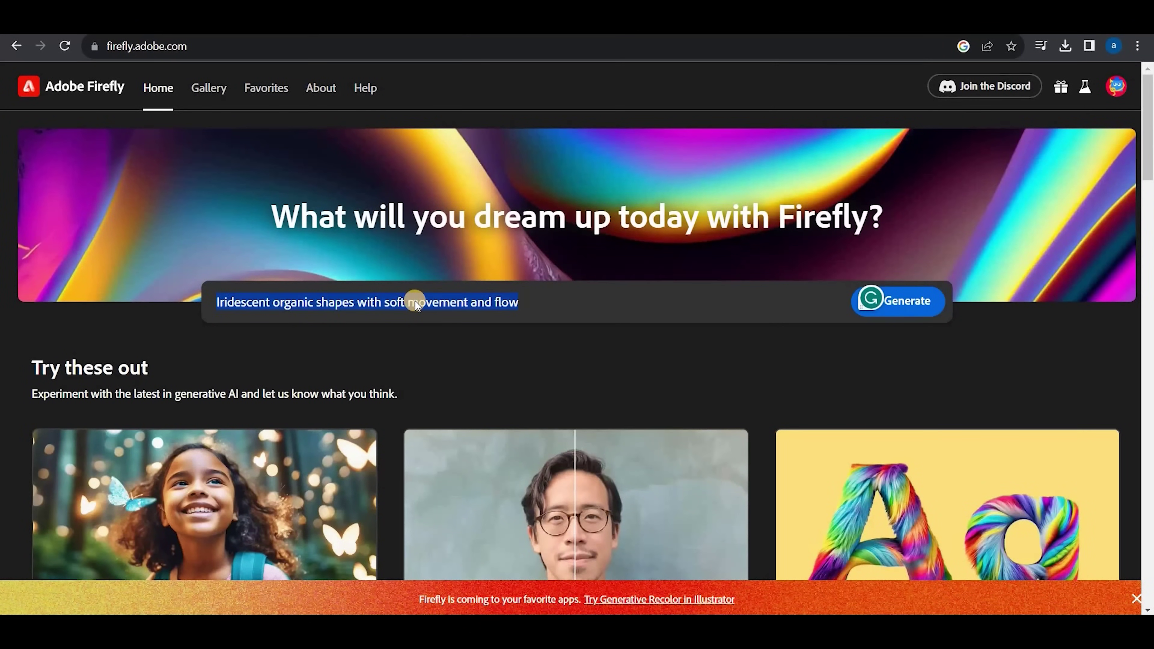
key(BackSpace)
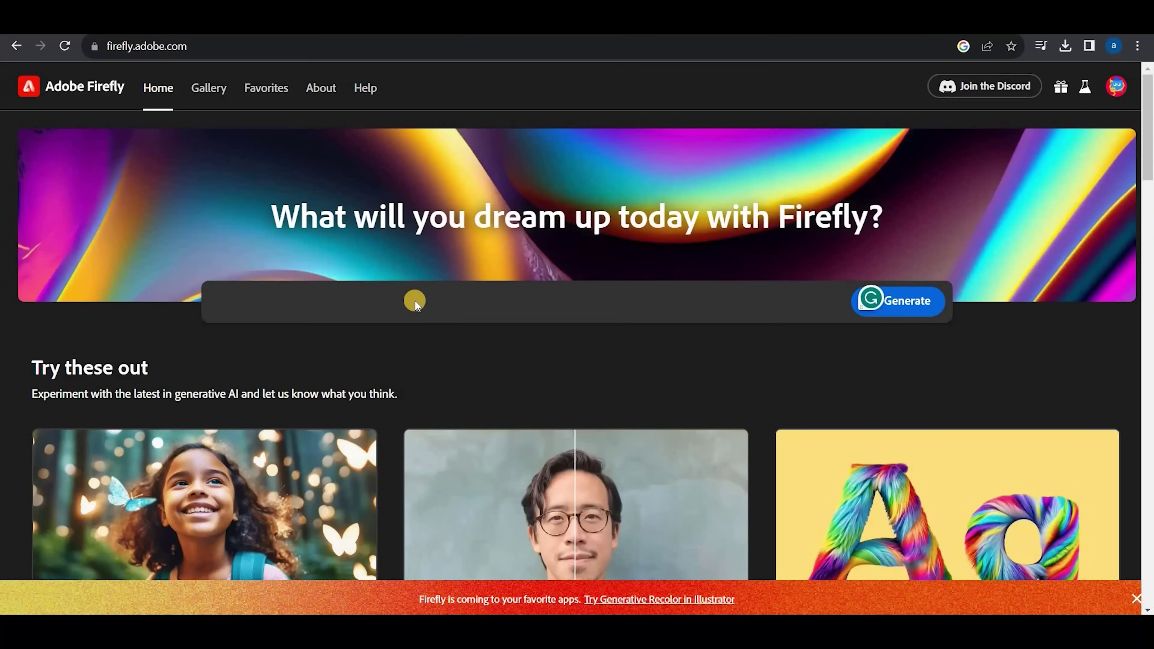
text(baseball)
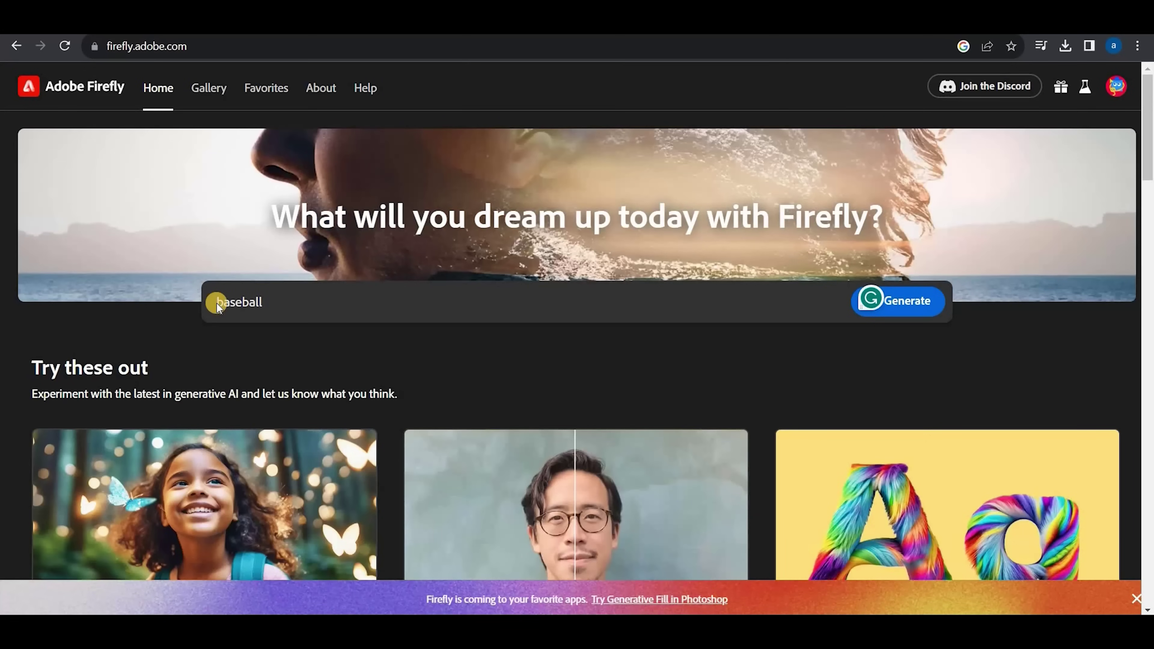
click(908, 309)
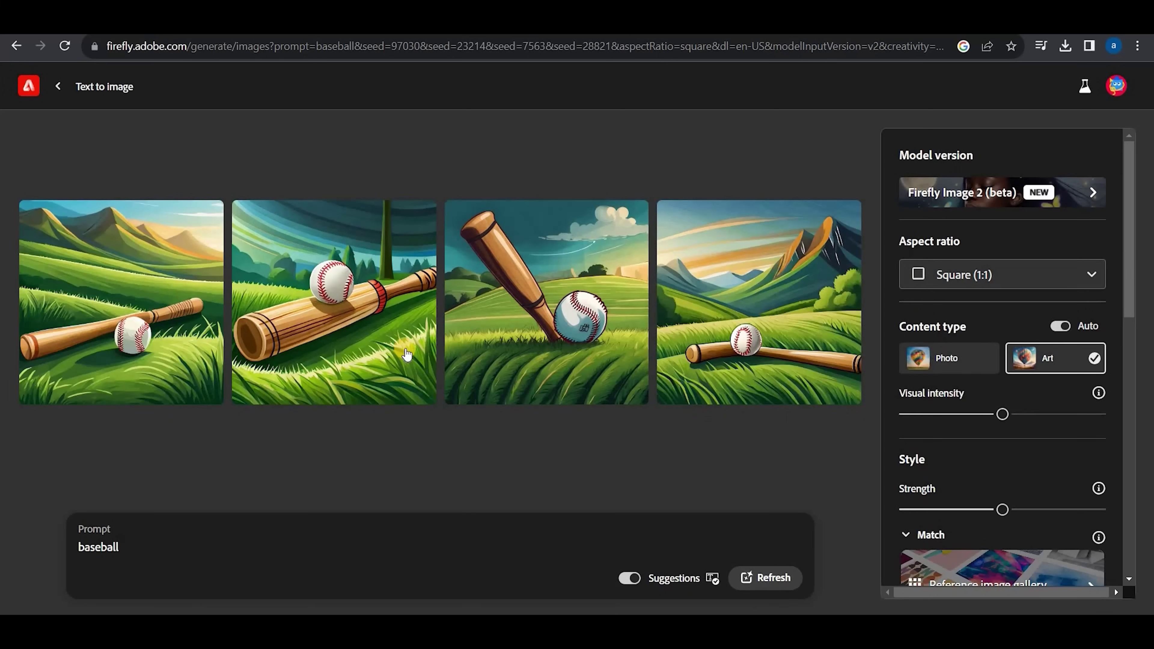
Download the enlarged generated image of a baseball and bat lying before green mountains
mouse_move(407, 354)
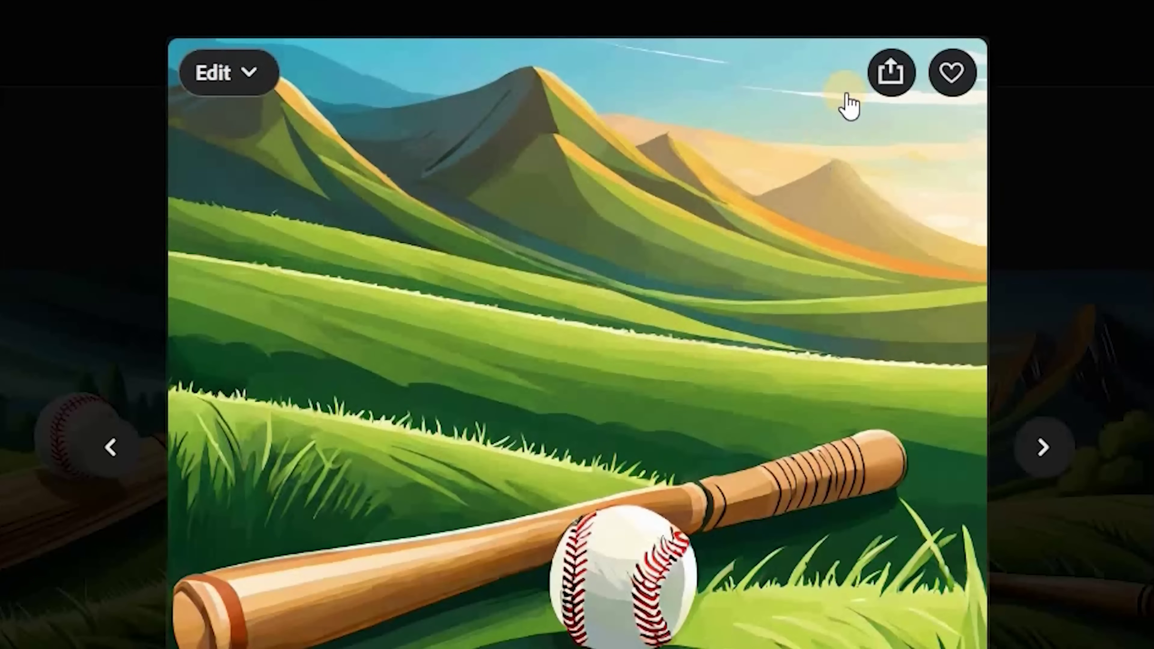
click(889, 74)
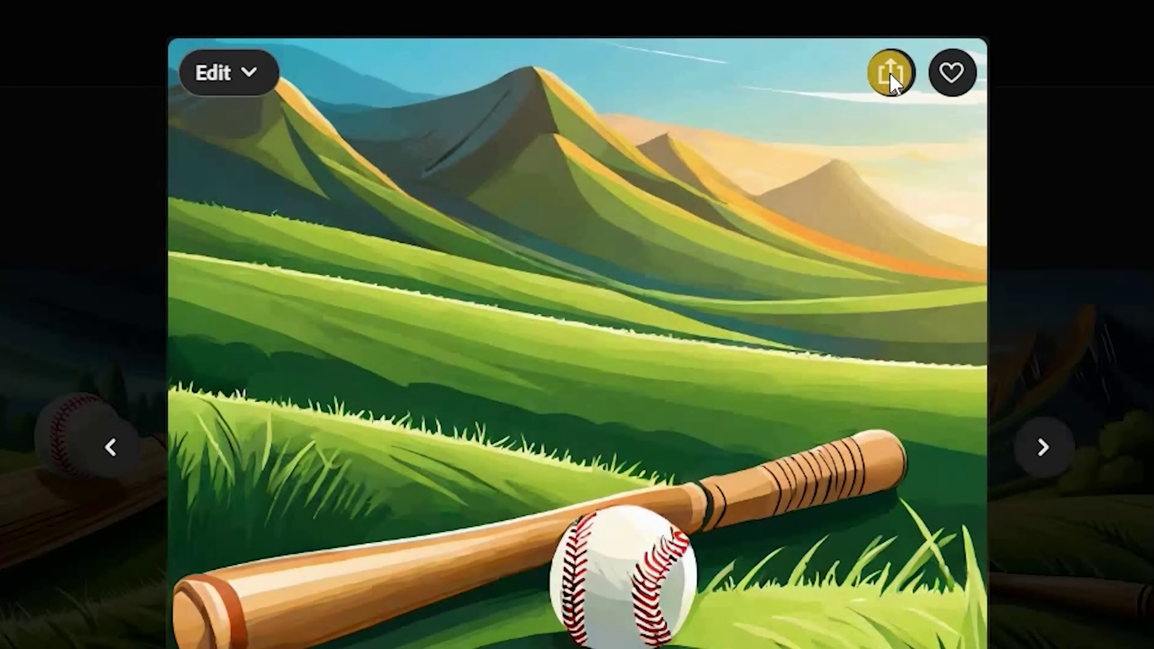
click(973, 132)
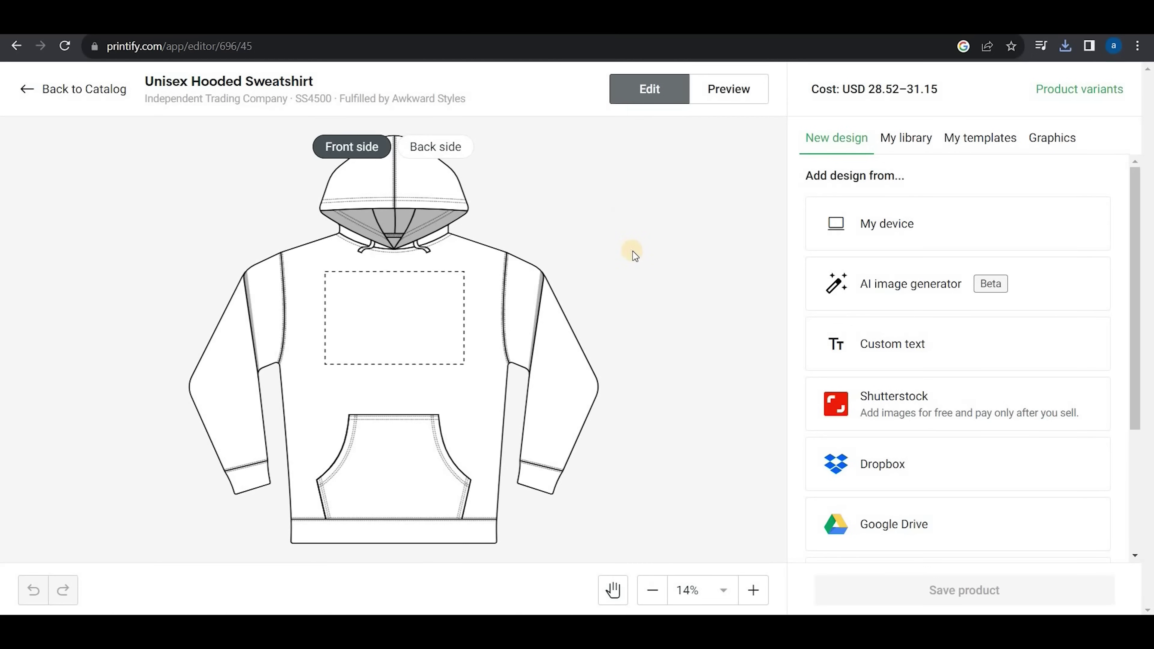
In Printify, upload "Firefly baseball 97030" from the device to the sweatshirt's front side and fit it inside the print area
click(885, 230)
click(227, 144)
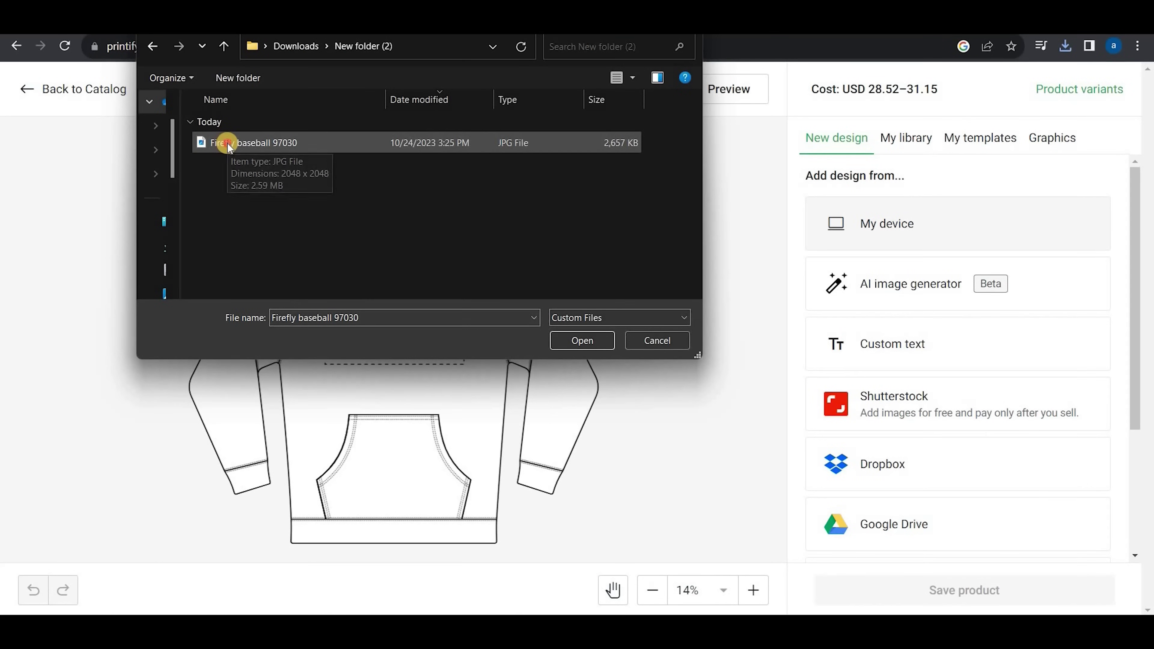
double_click(227, 143)
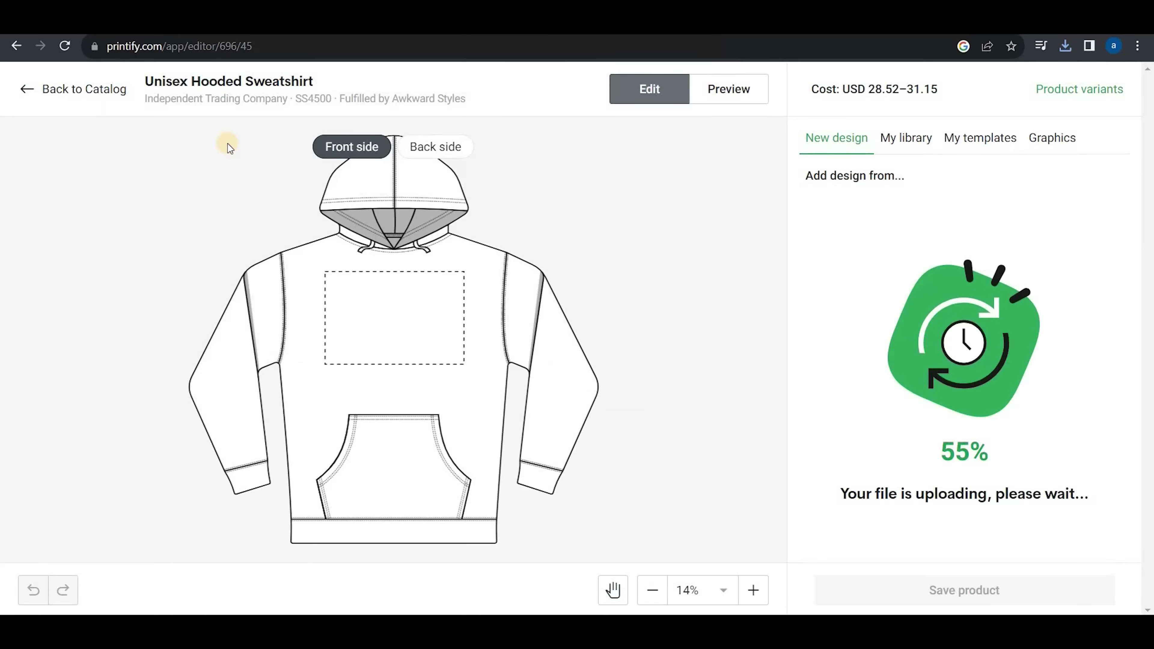
mouse_move(458, 369)
mouse_down()
mouse_move(465, 359)
mouse_move(458, 369)
mouse_up()
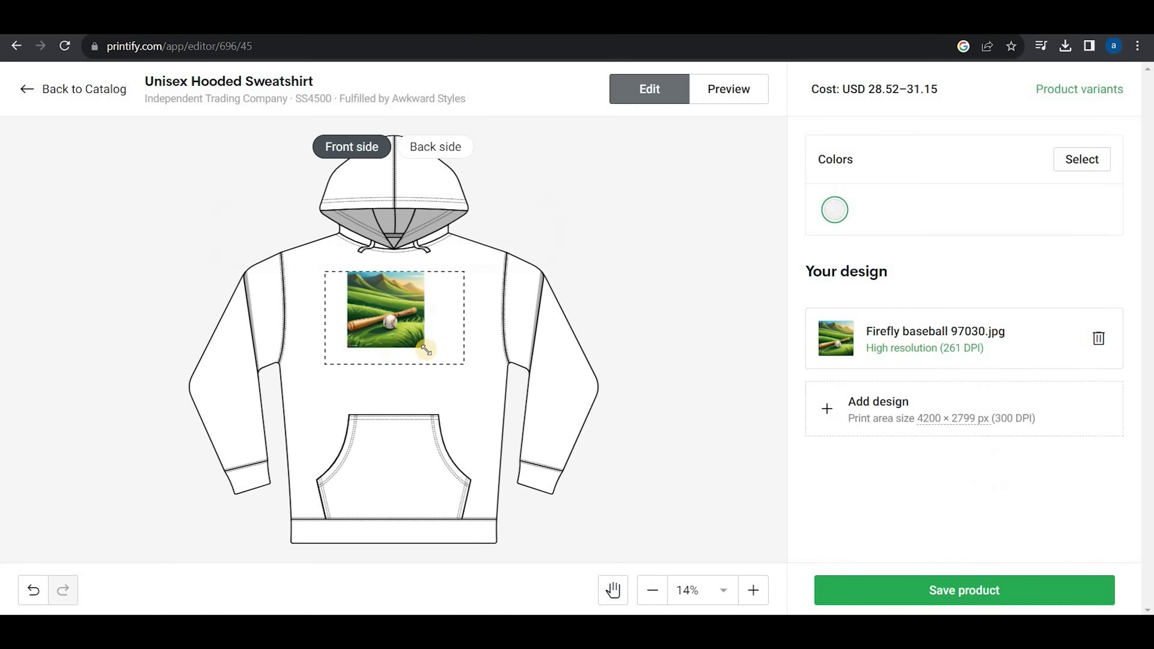
Add the 2.png "NOT FOUND" design to the sweatshirt's back side and add Black to the product colors
click(420, 149)
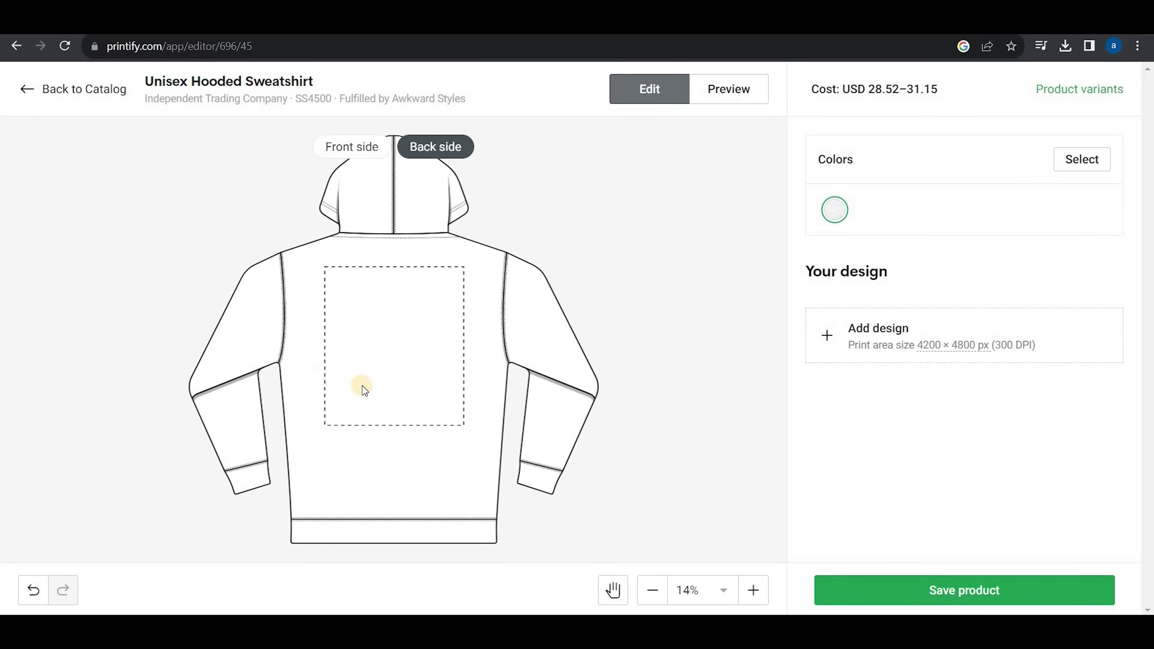
key(ctrl+v)
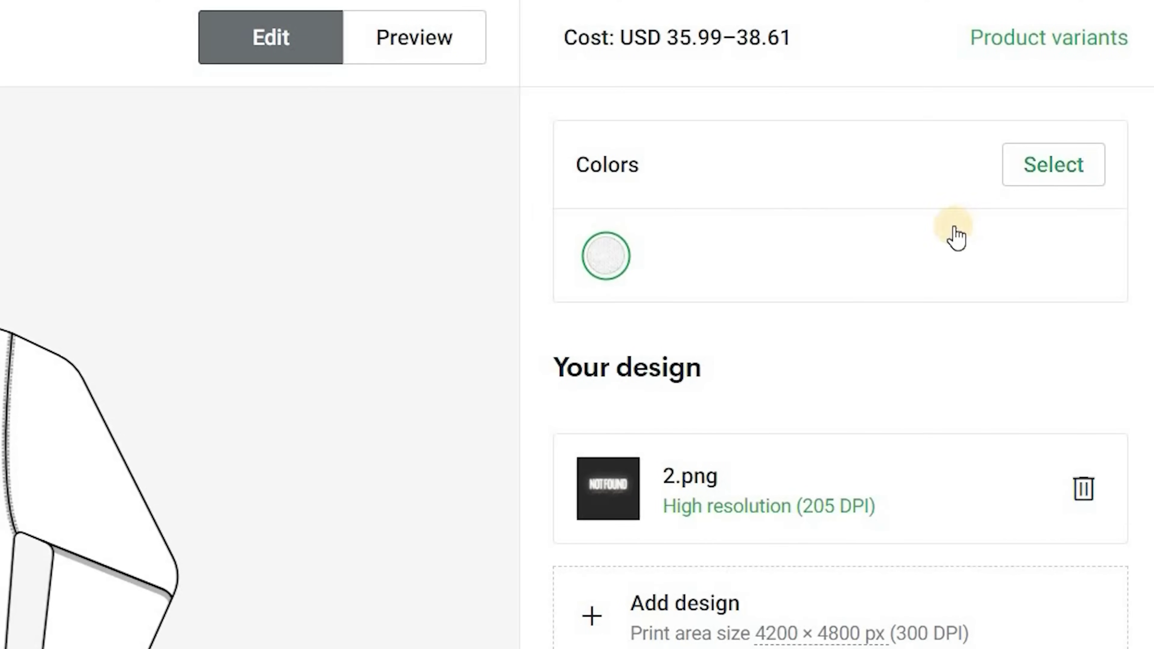
click(1081, 159)
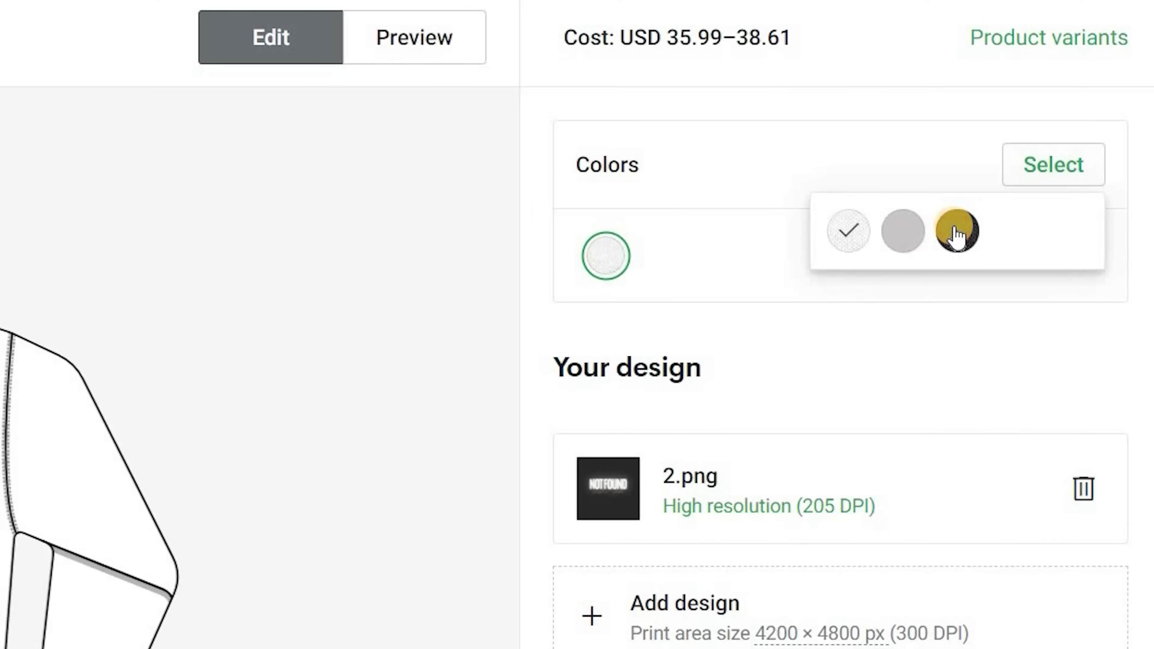
click(957, 231)
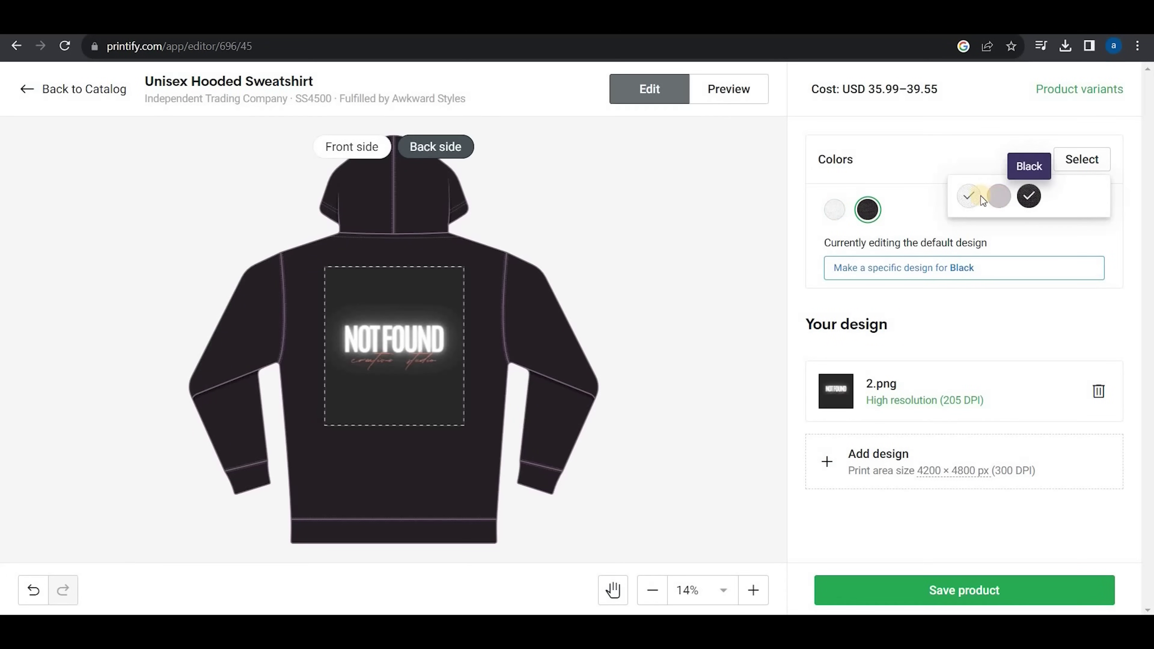
click(998, 196)
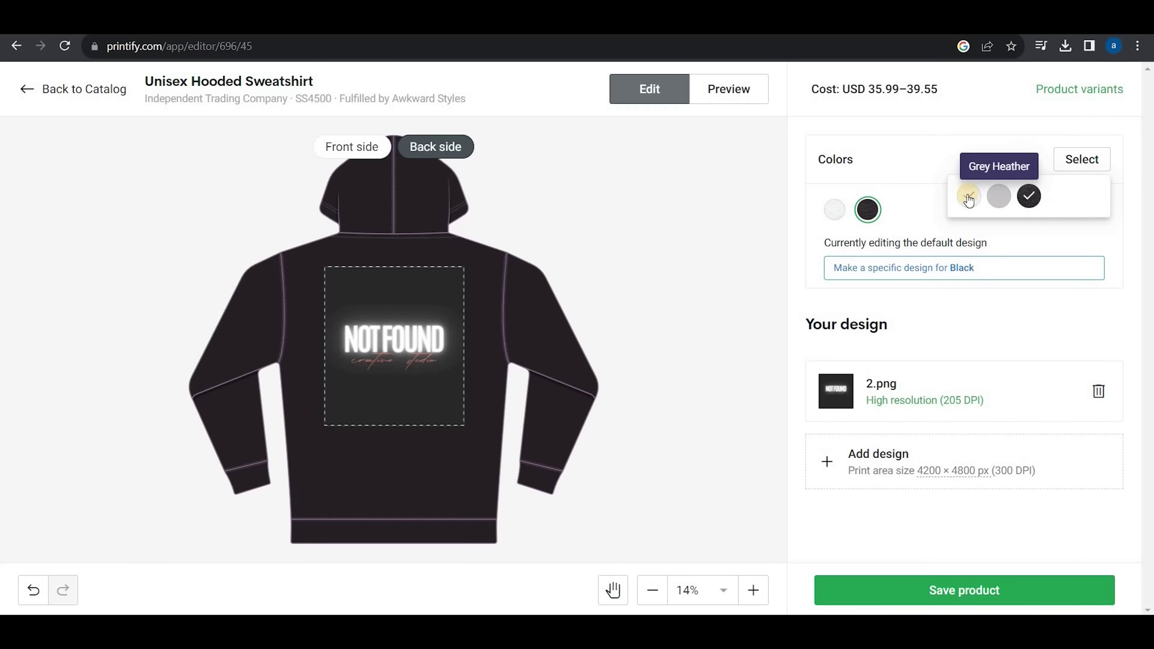
Save the customized hooded sweatshirt as a product and go to the beginning of its product details page
click(975, 601)
click(975, 598)
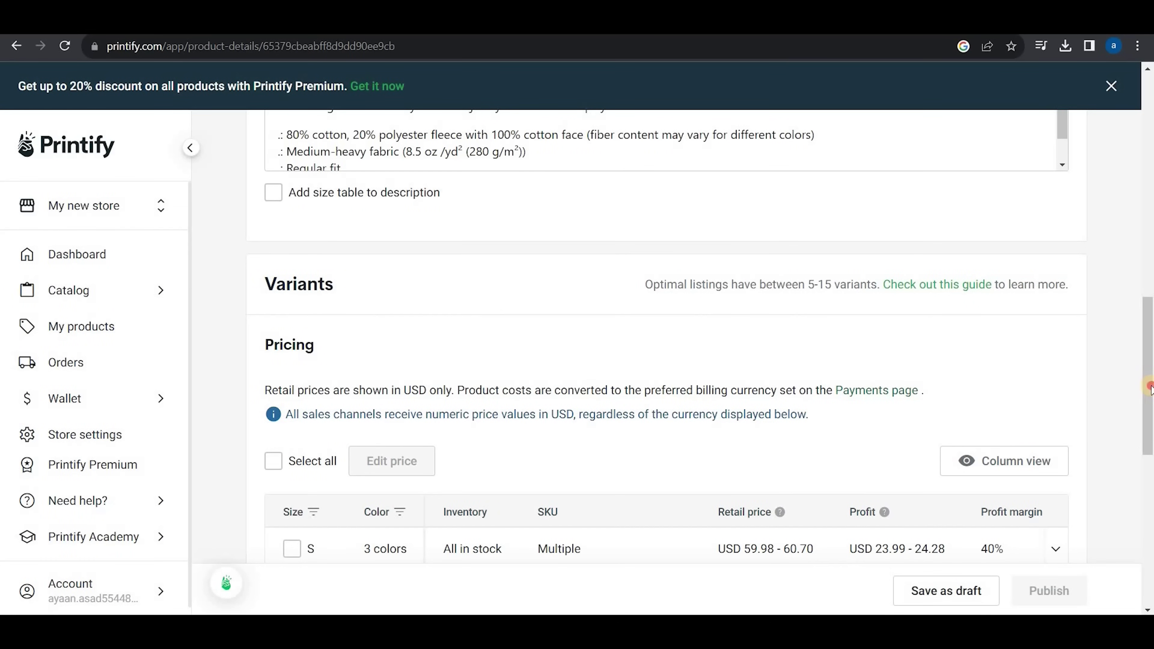
drag(1148, 291, 1145, 114)
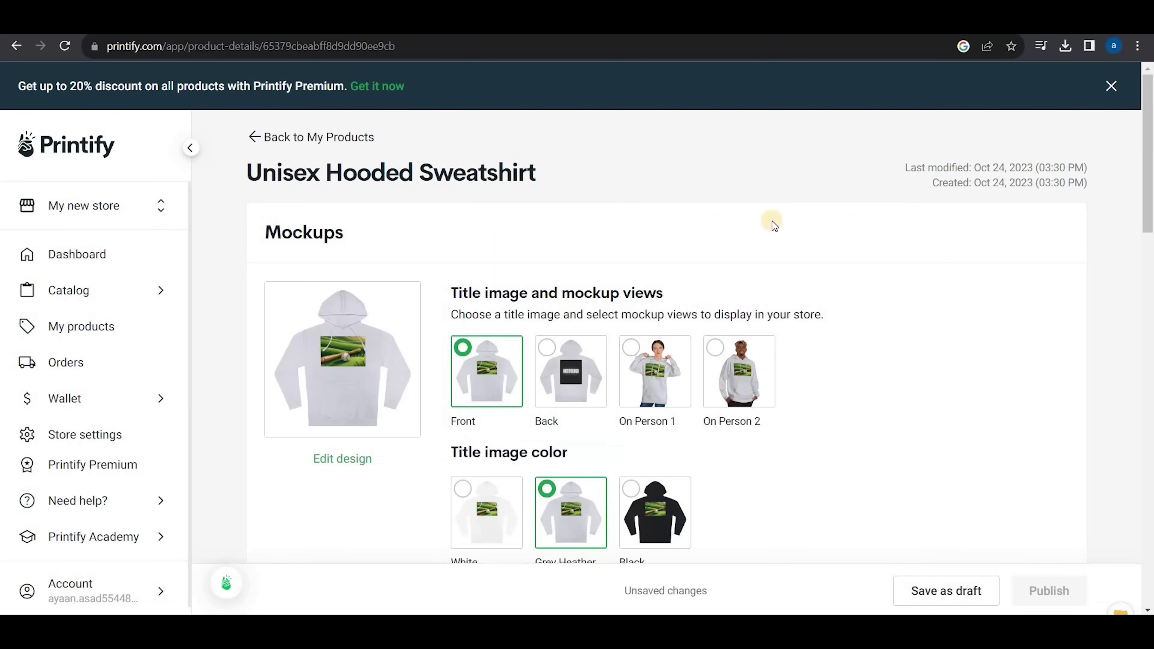
Examine the sweatshirt's title image colors, product title and full description in the listing details
scroll(771, 221, down, 5)
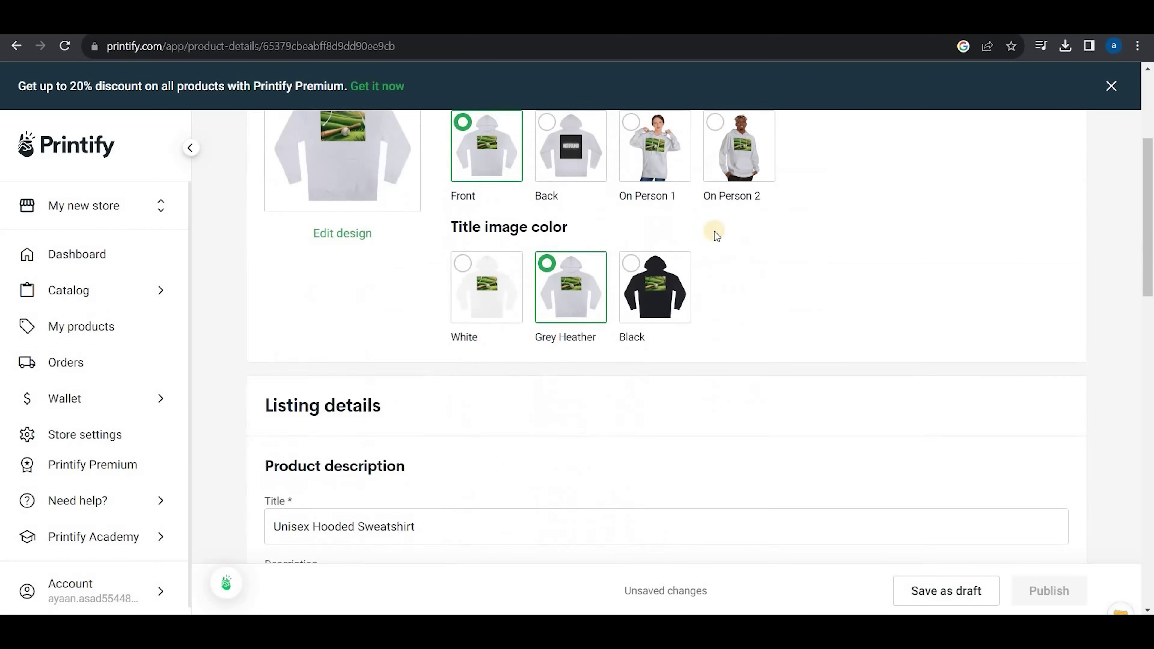
scroll(346, 341, down, 2)
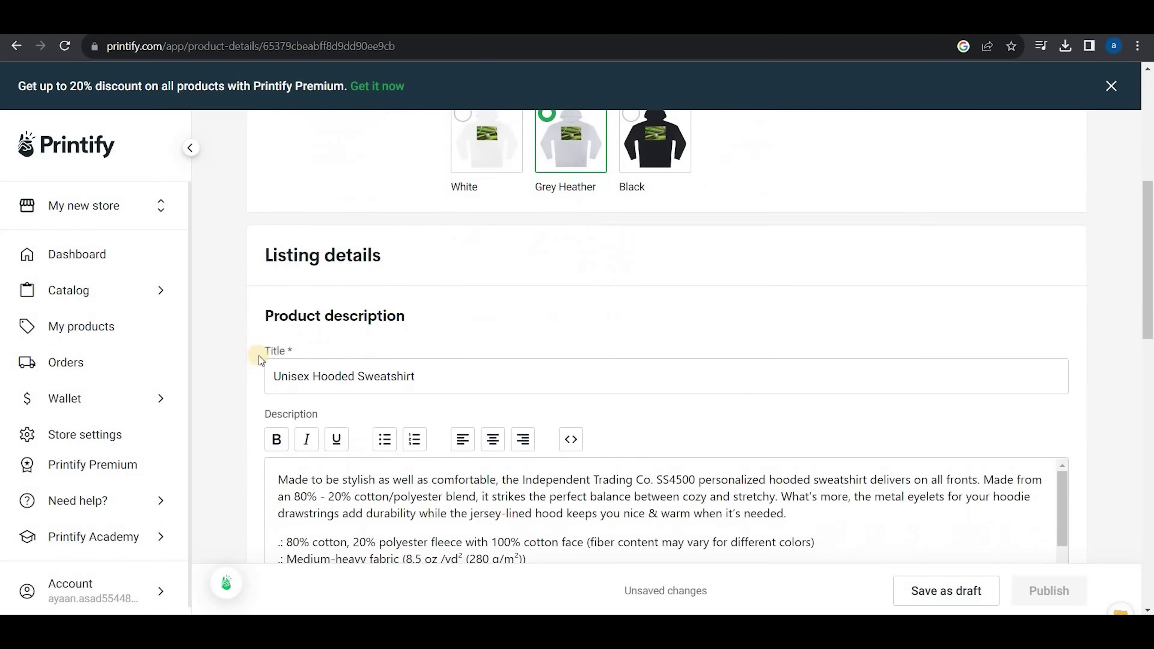
click(456, 378)
scroll(456, 378, down, 2)
click(427, 438)
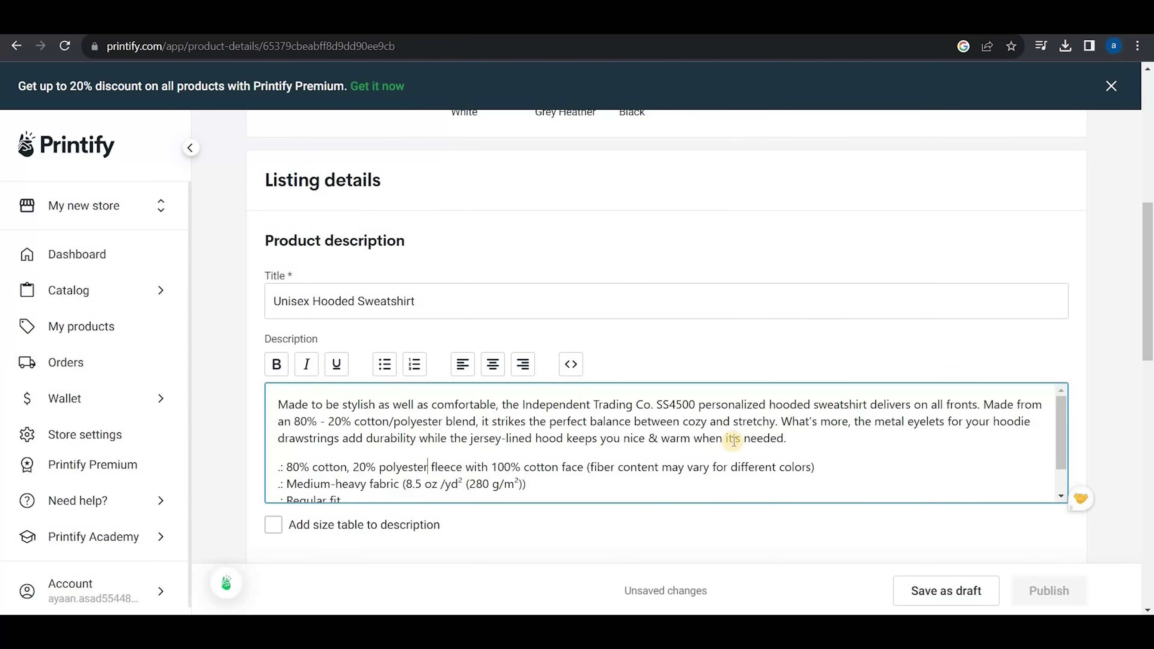
key(ctrl+End)
scroll(731, 440, up, 1)
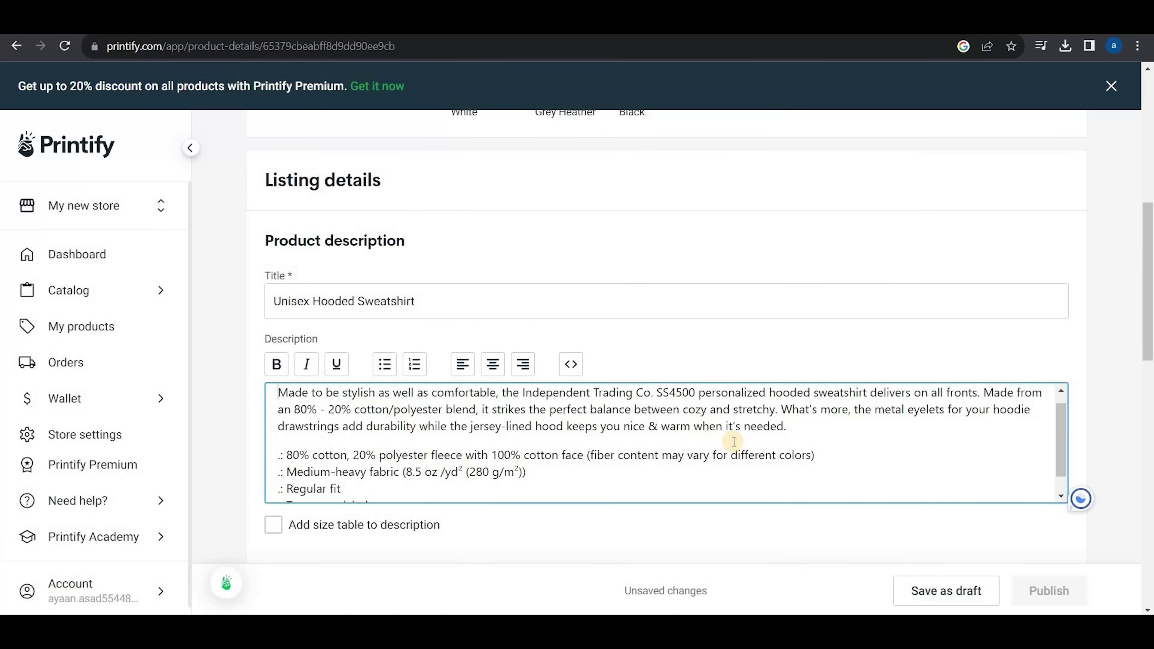
click(596, 430)
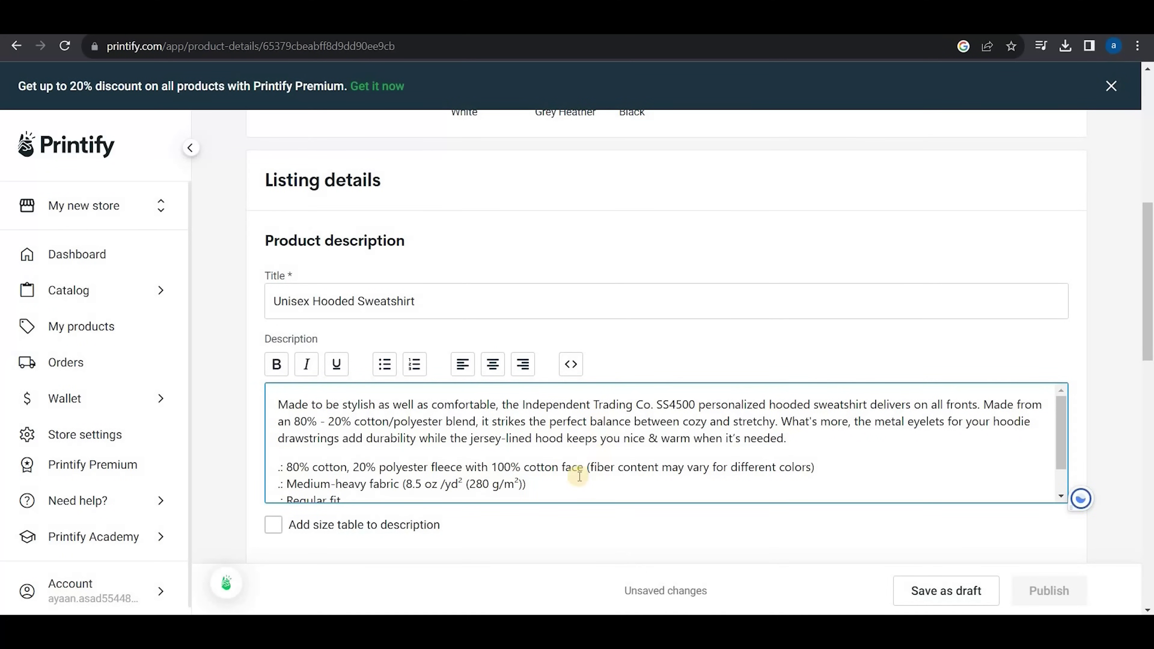
key(ctrl+End)
click(517, 301)
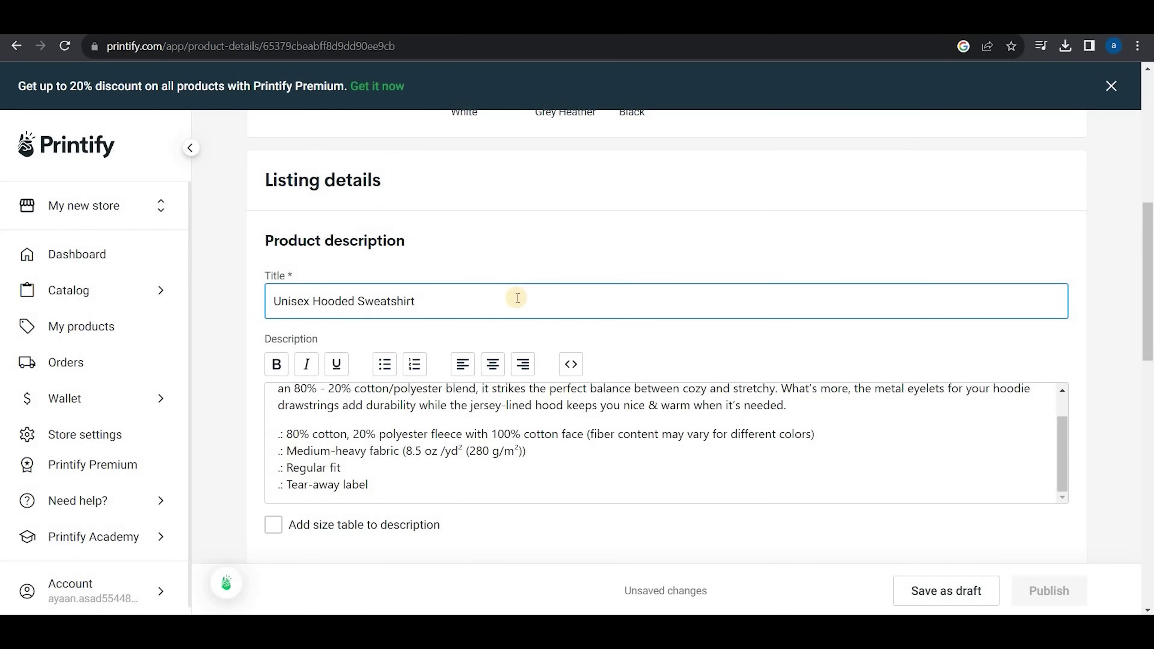
Add the size table to the product description and switch it to Metric units
scroll(454, 386, down, 3)
click(386, 458)
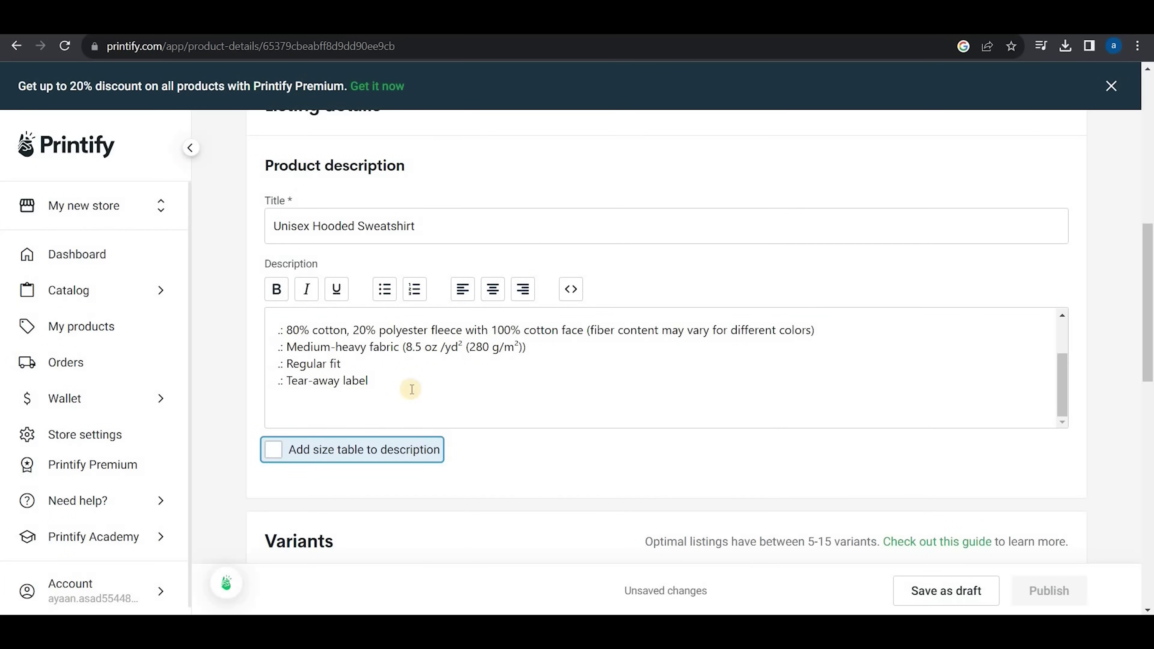
click(274, 451)
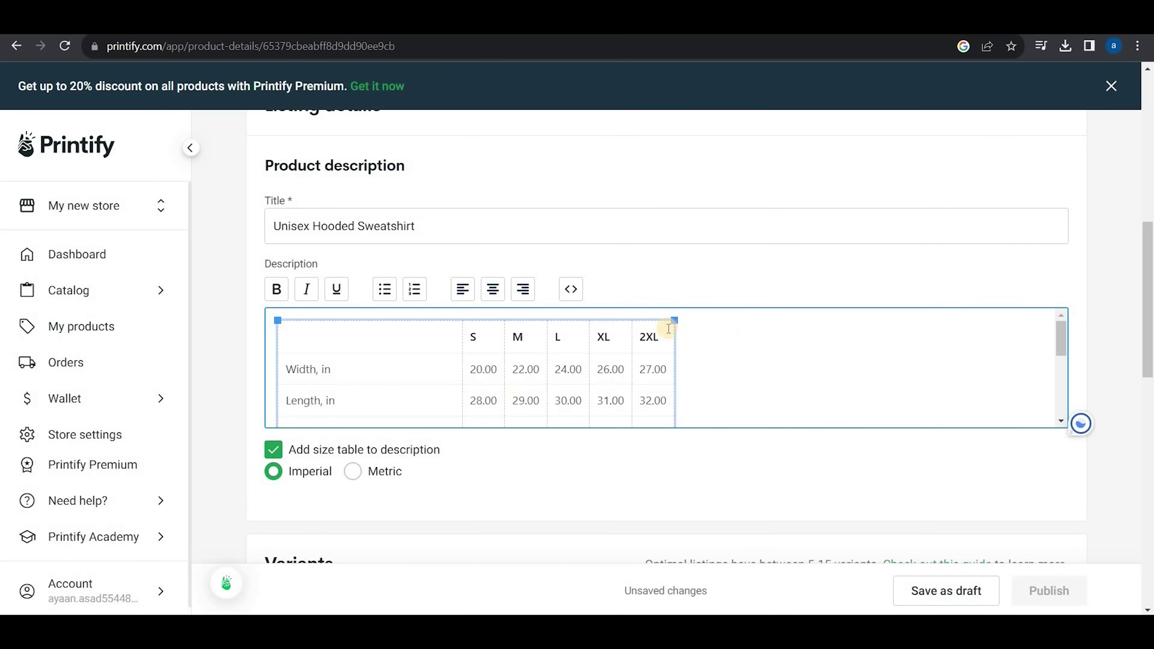
scroll(744, 335, down, 2)
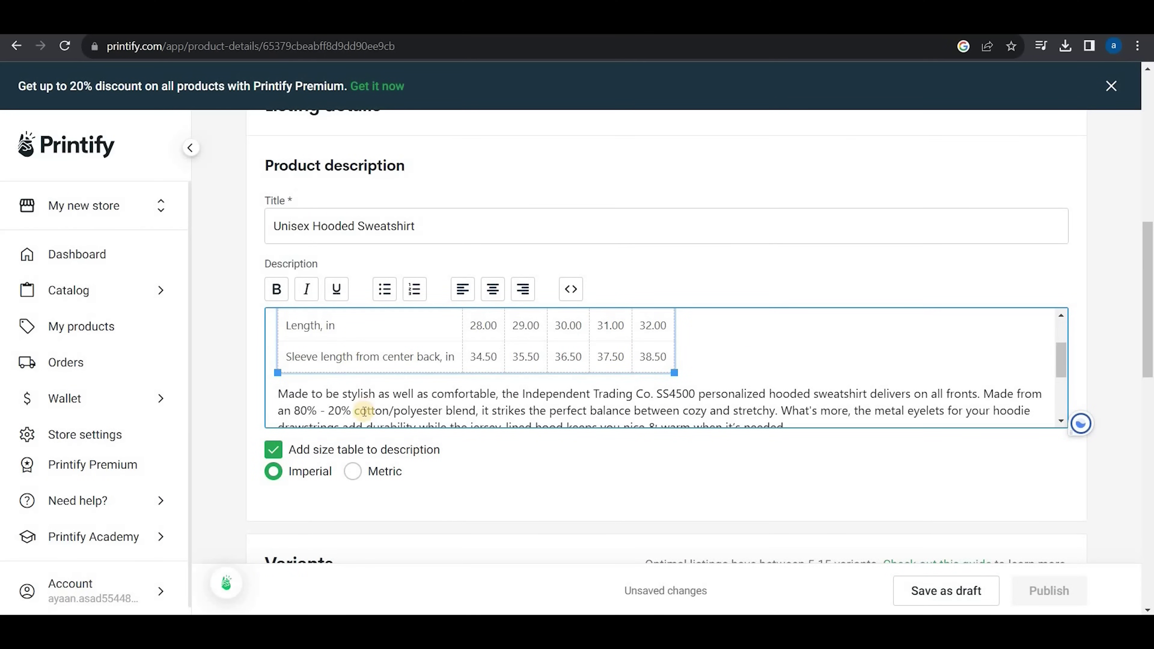
click(352, 471)
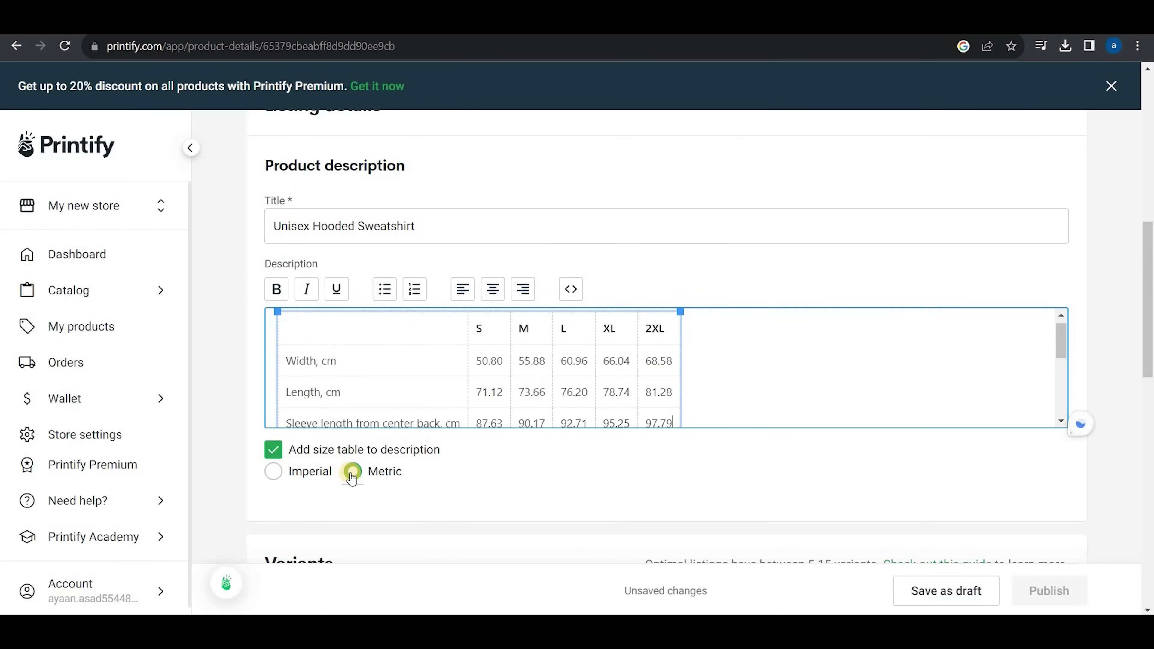
Set the retail price of the size S sweatshirt variants to USD 59
scroll(454, 349, down, 5)
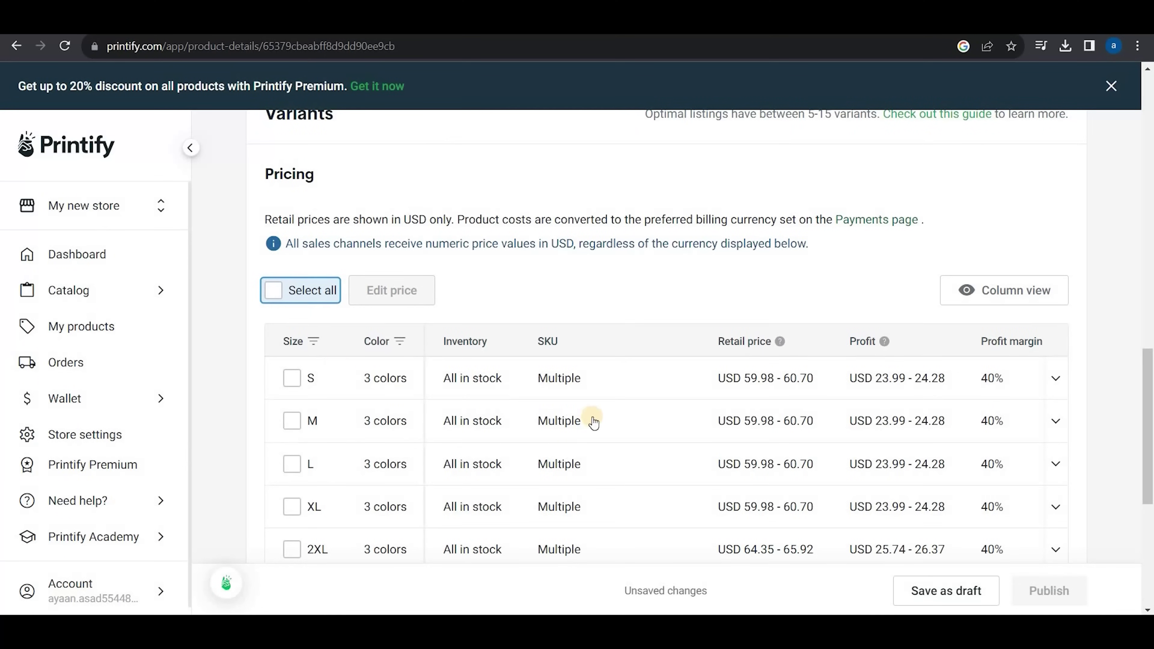
scroll(545, 318, down, 3)
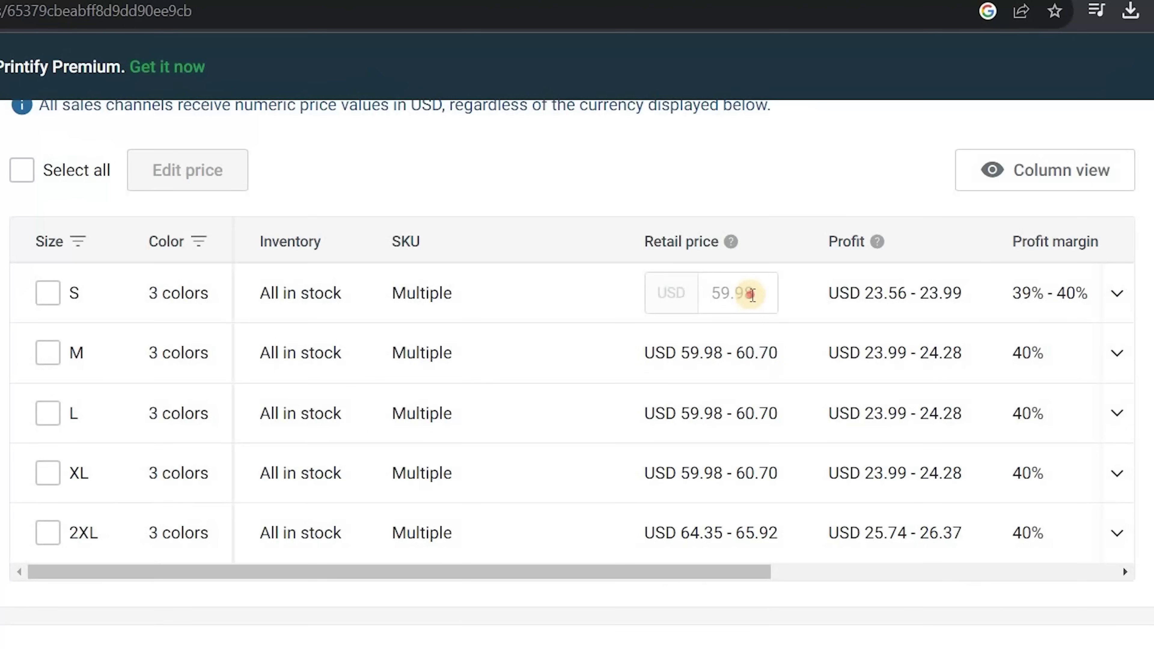
click(752, 294)
key(BackSpace)
key(BackSpace)
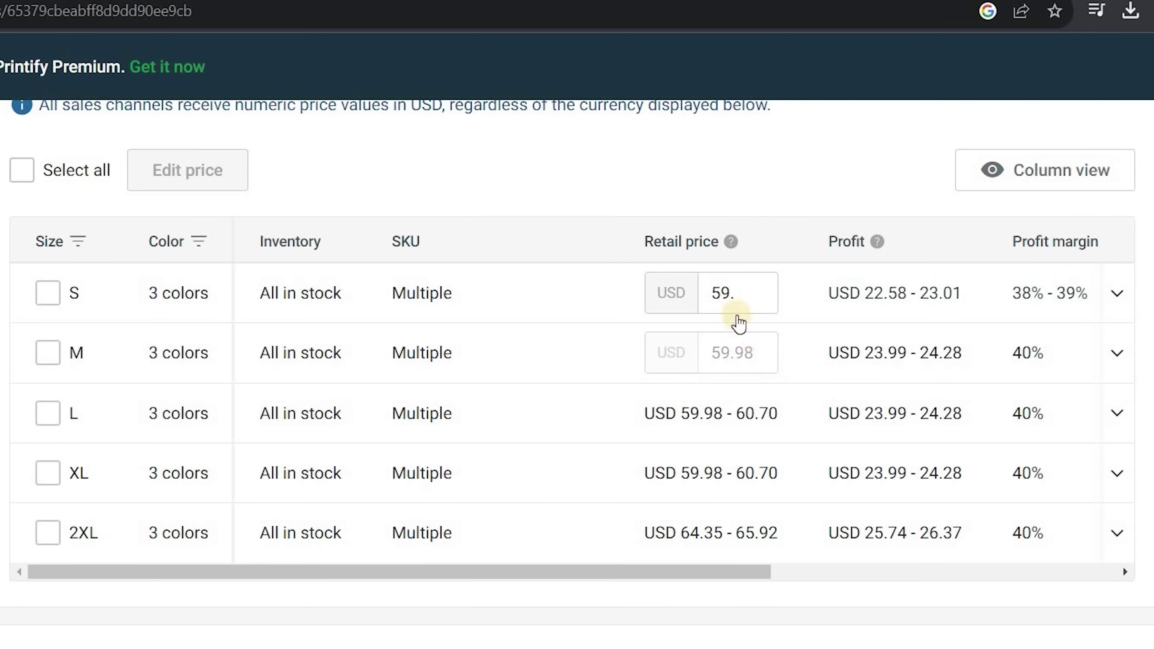
click(1027, 353)
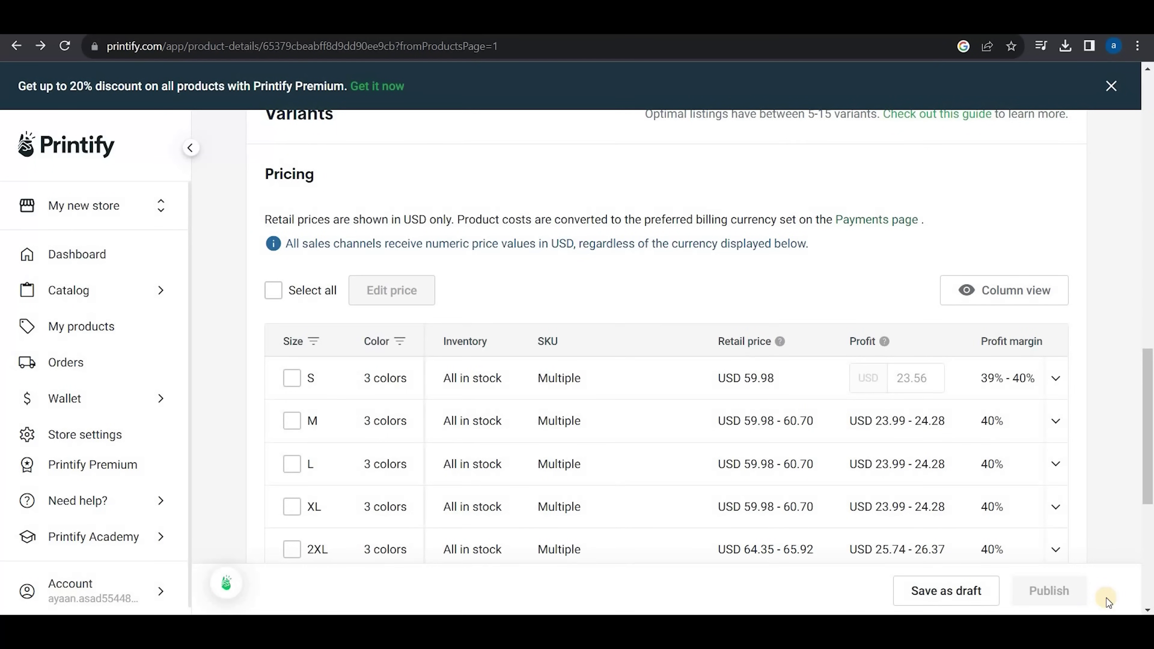
Start connecting "My new store" to a sales channel from the product's publishing settings
scroll(1094, 413, down, 5)
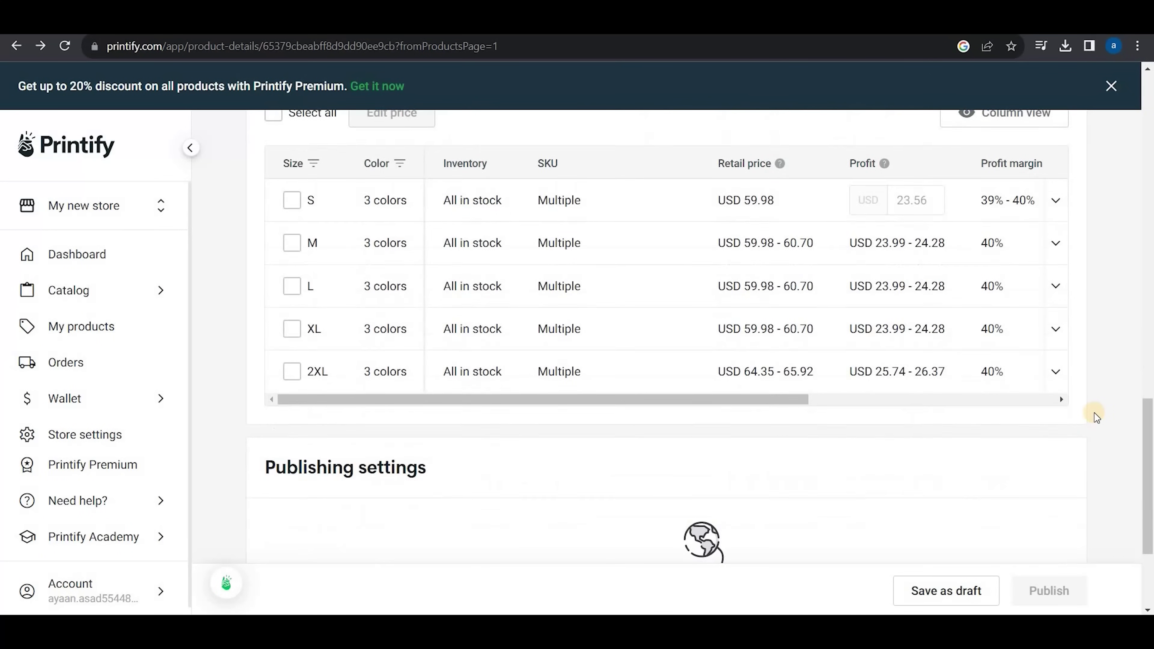
scroll(1094, 413, down, 3)
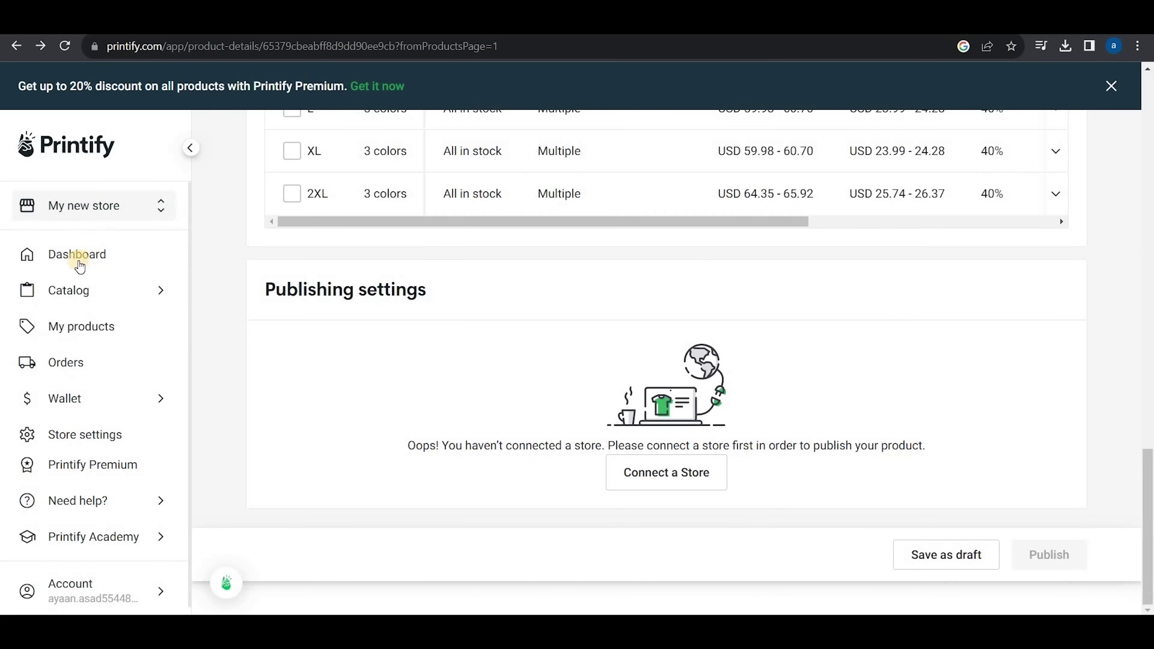
click(85, 205)
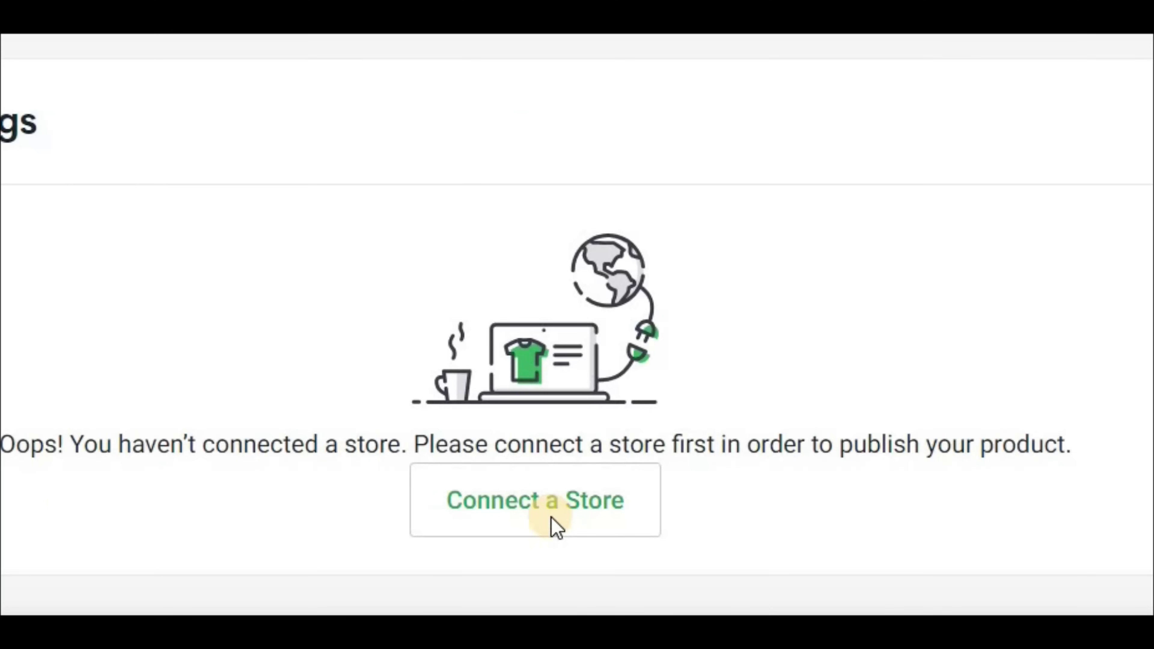
click(555, 527)
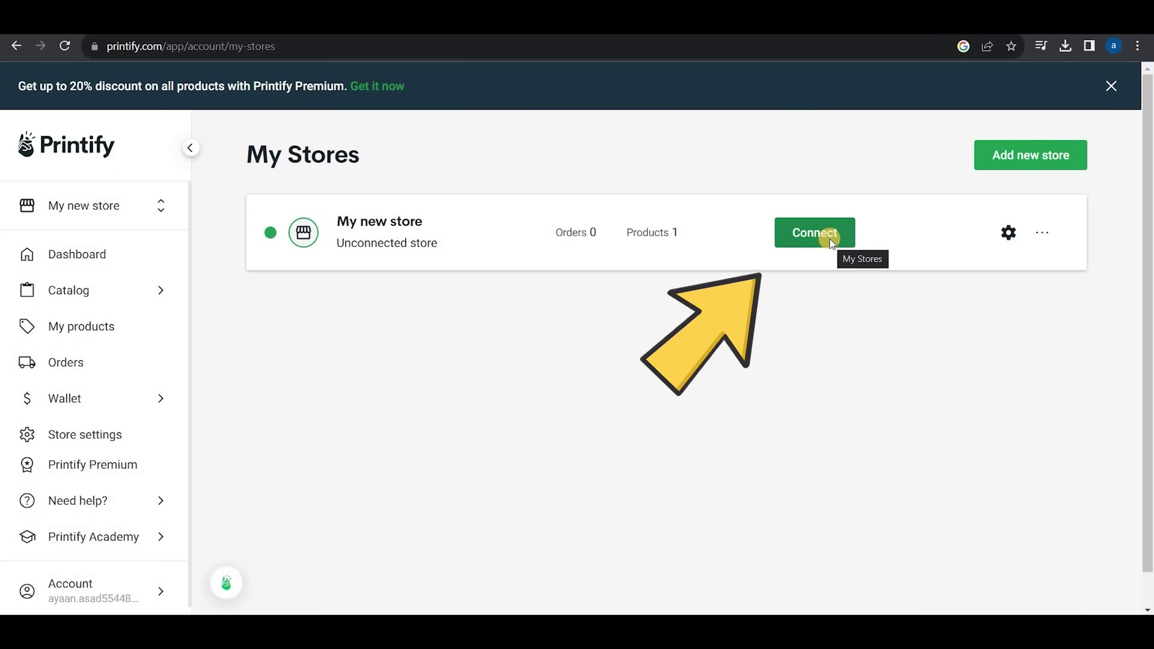
click(829, 239)
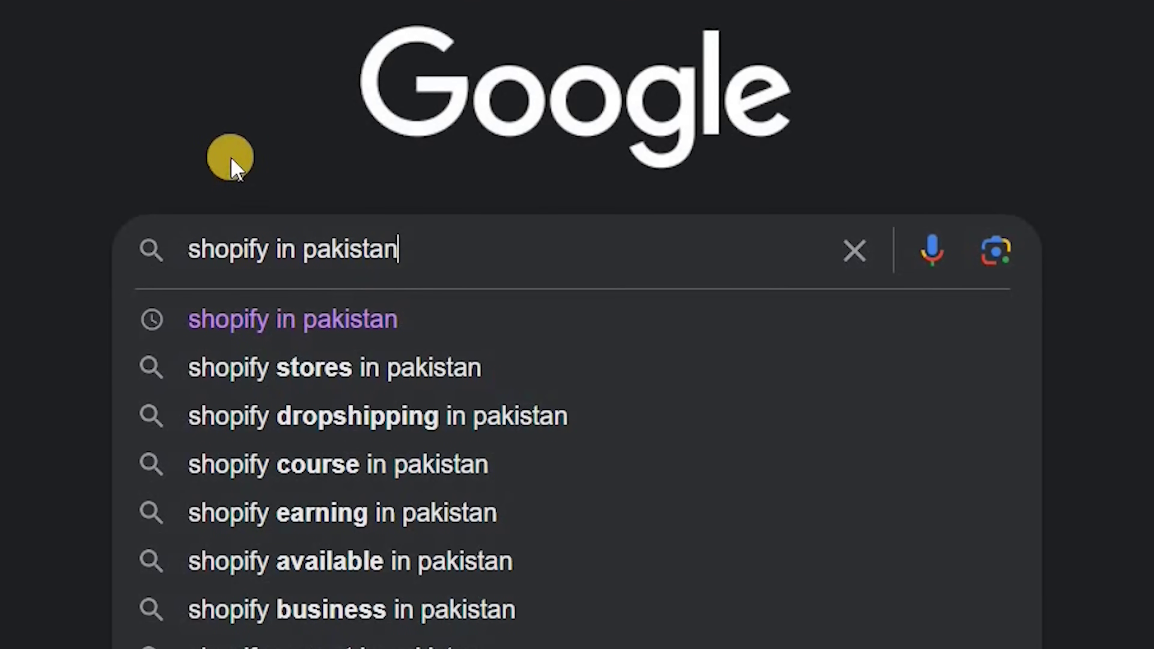
Search Google for "shopify in pakistan" and start a free trial from the sponsored Shopify result
key(Return)
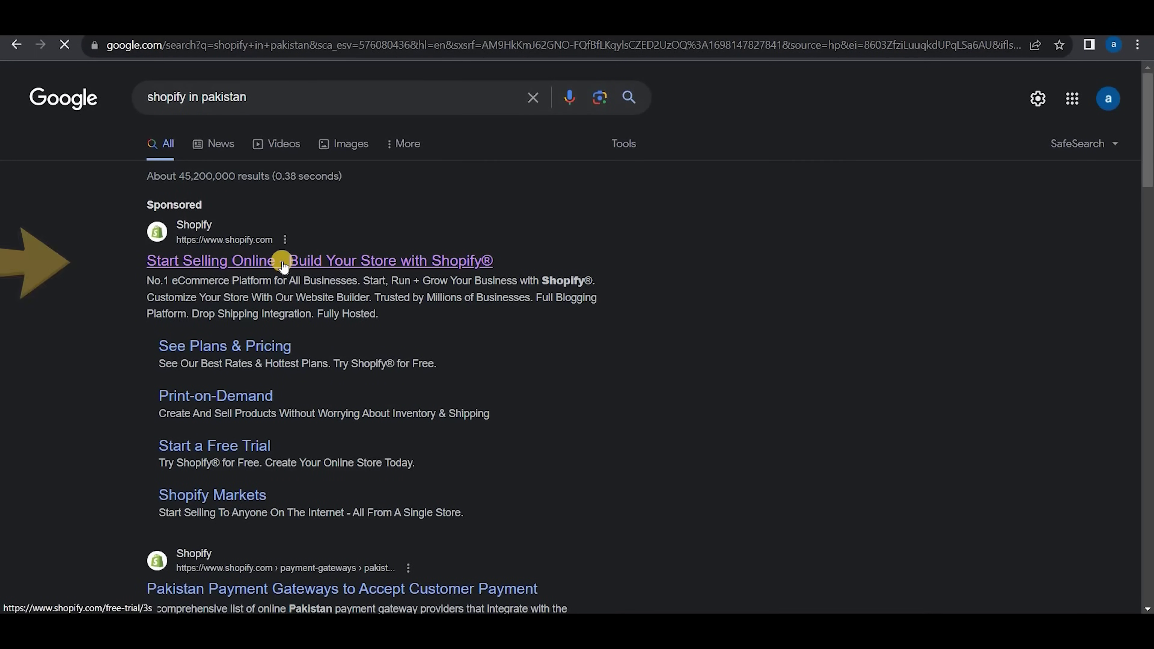
click(282, 262)
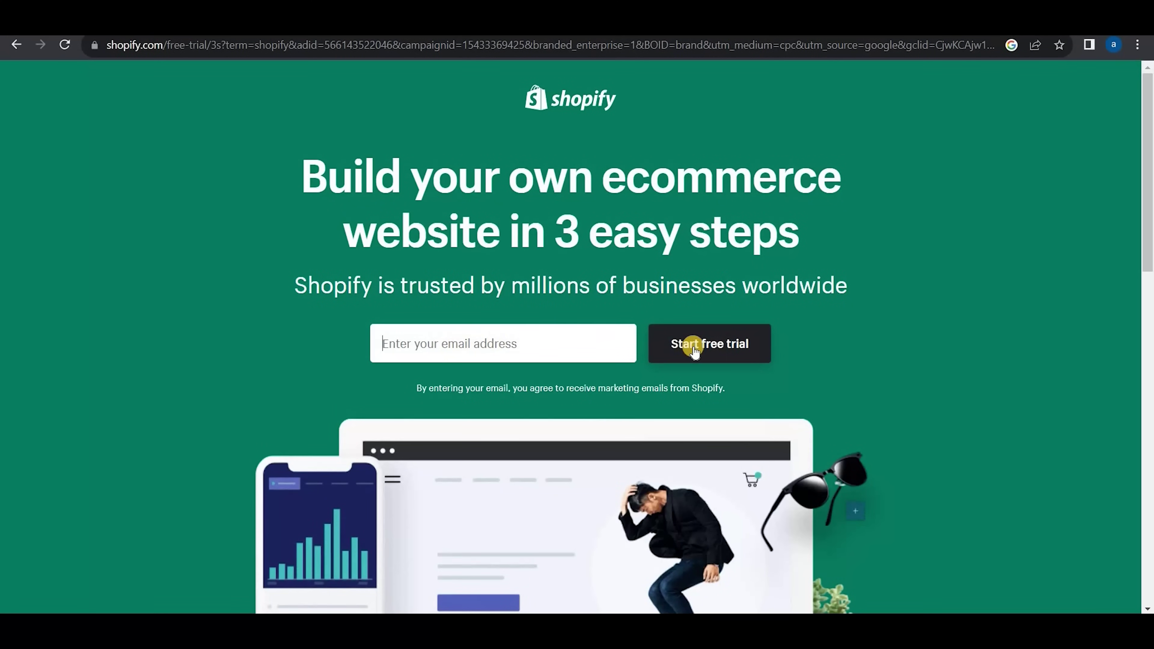
click(694, 350)
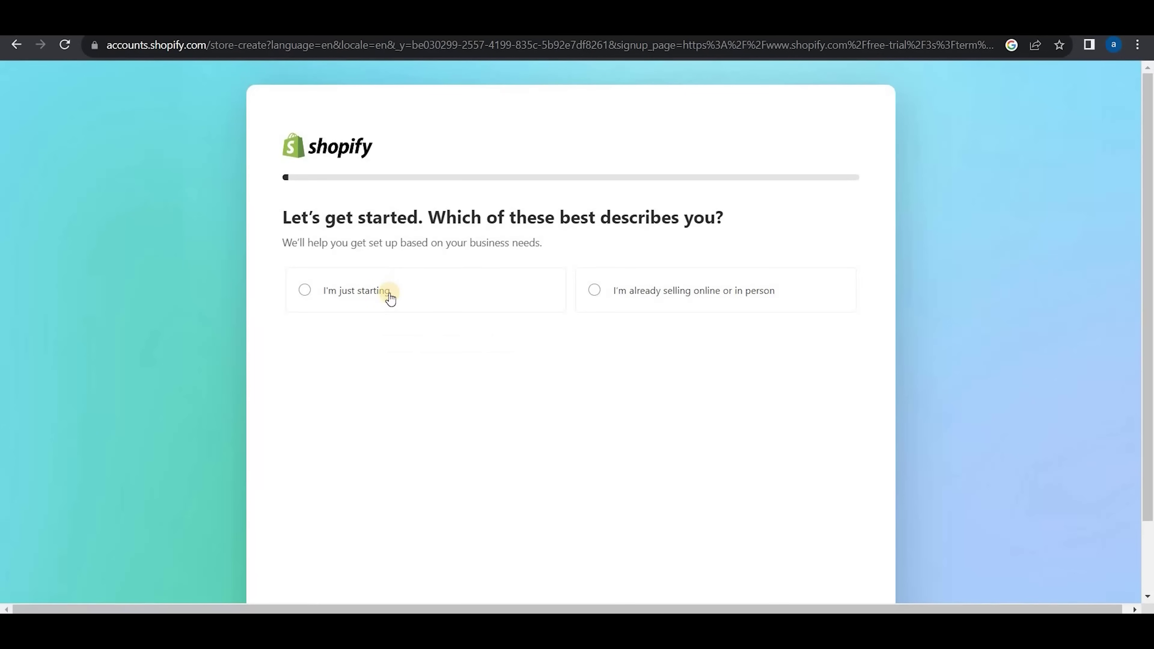
Answer the Shopify setup questions with "I'm just starting", "An online store" and "Print-on-demand products"
click(387, 303)
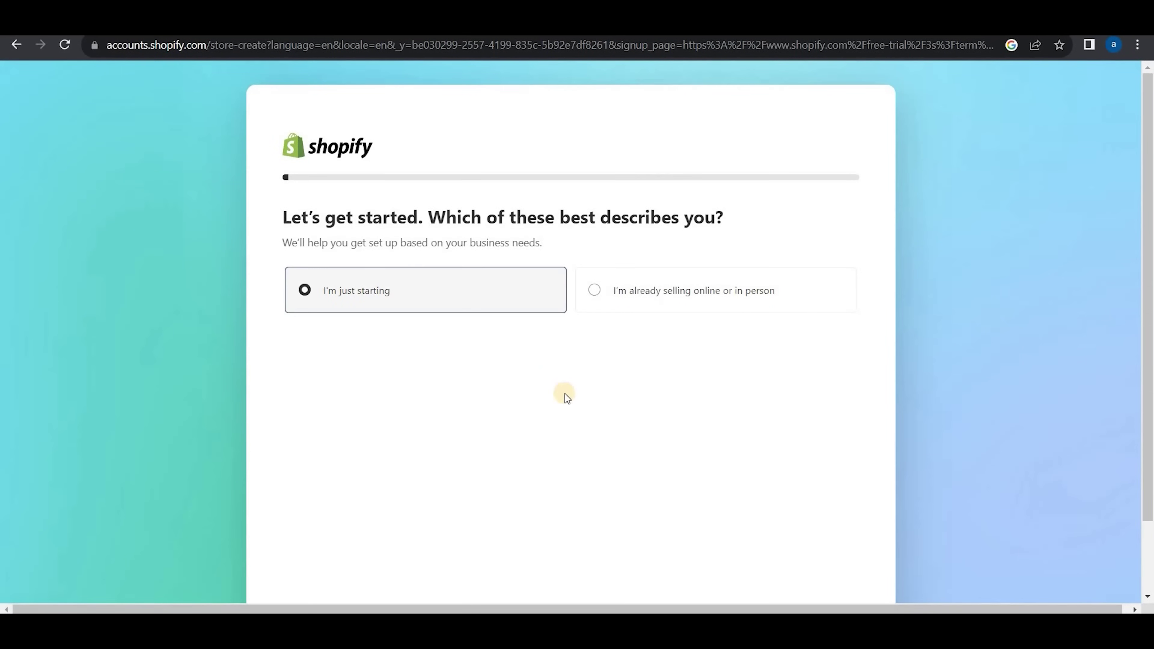
scroll(795, 518, down, 1)
click(839, 574)
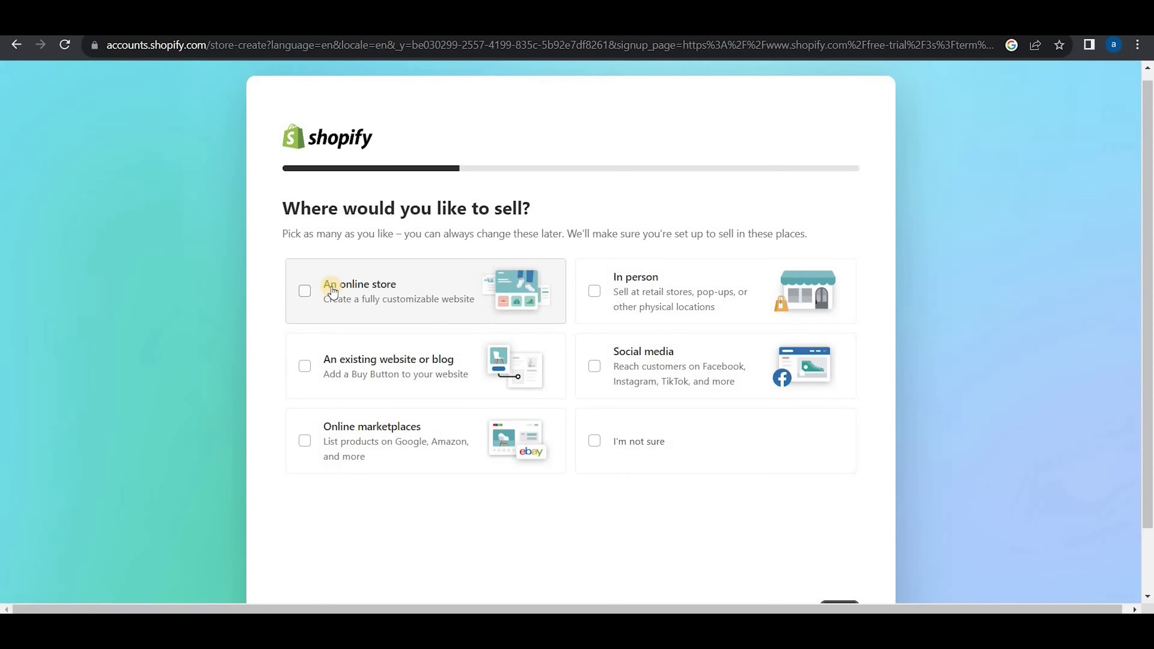
click(351, 298)
scroll(746, 491, down, 2)
click(854, 544)
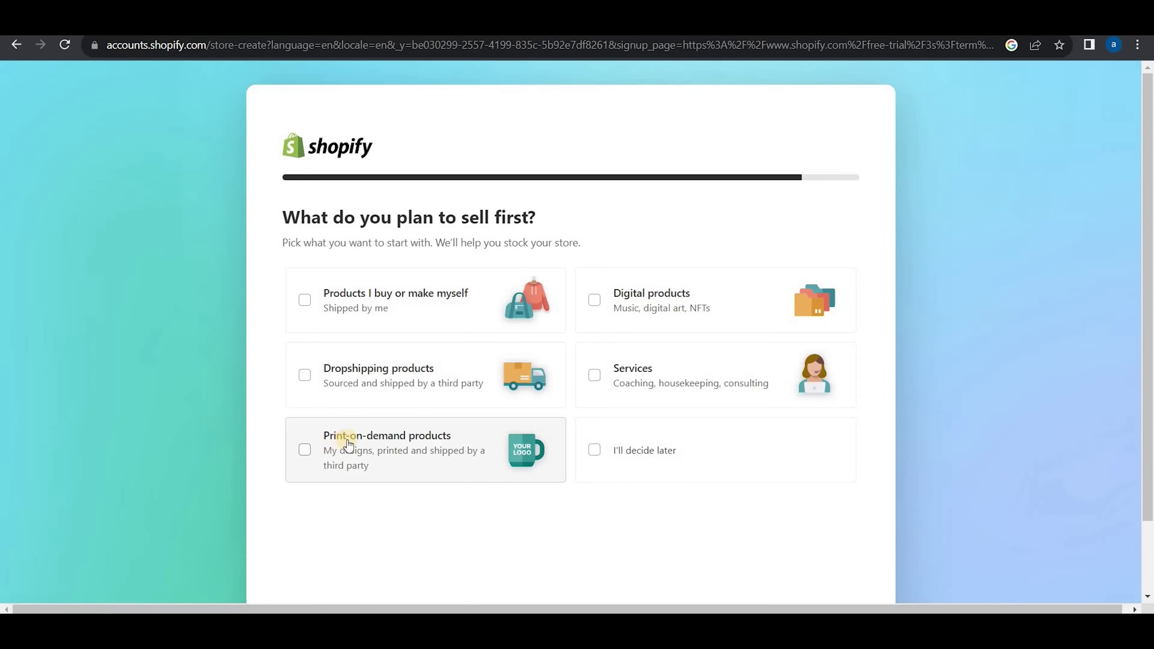
click(304, 449)
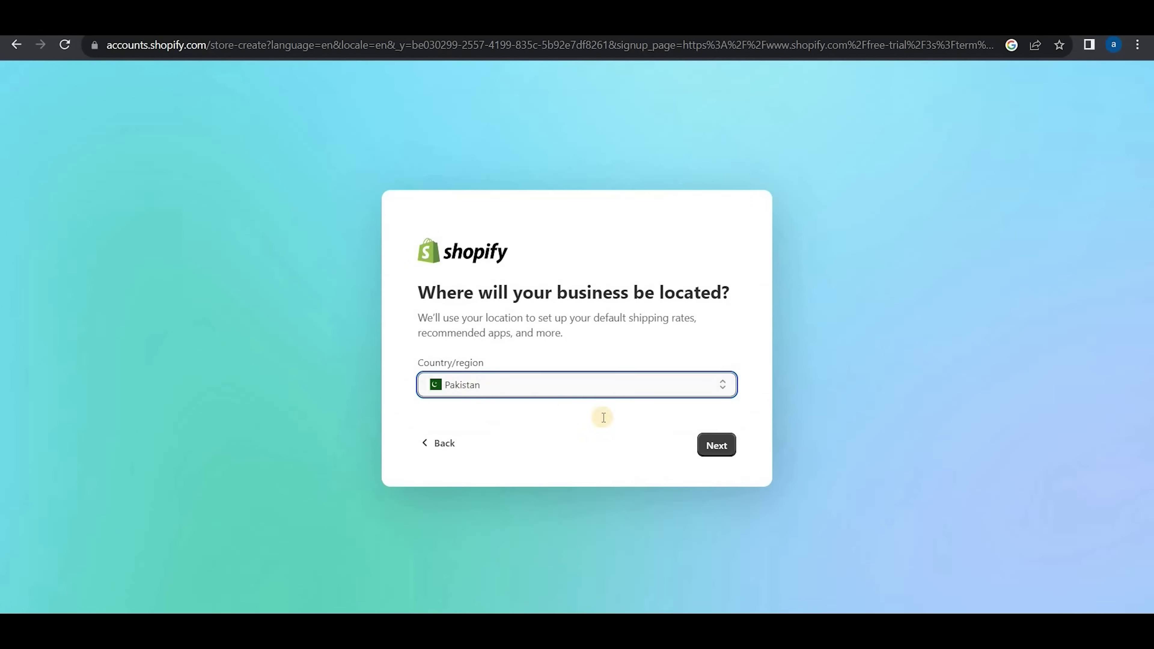
Accept Pakistan as the business location and sign up for the Shopify account with Google
click(716, 447)
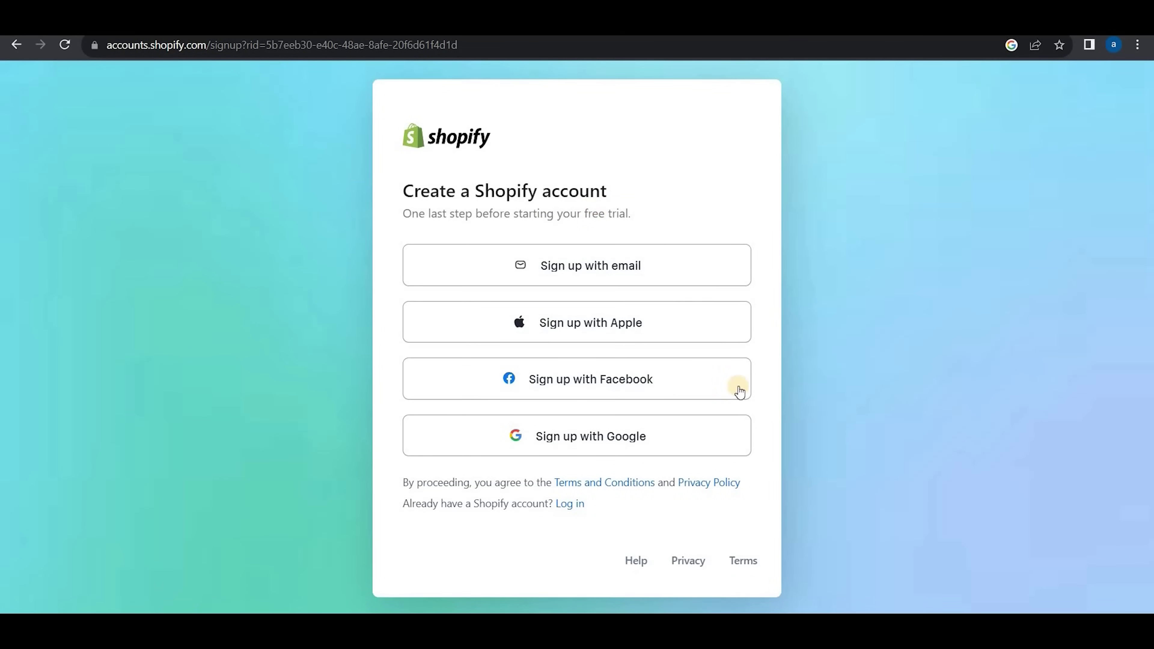
click(651, 444)
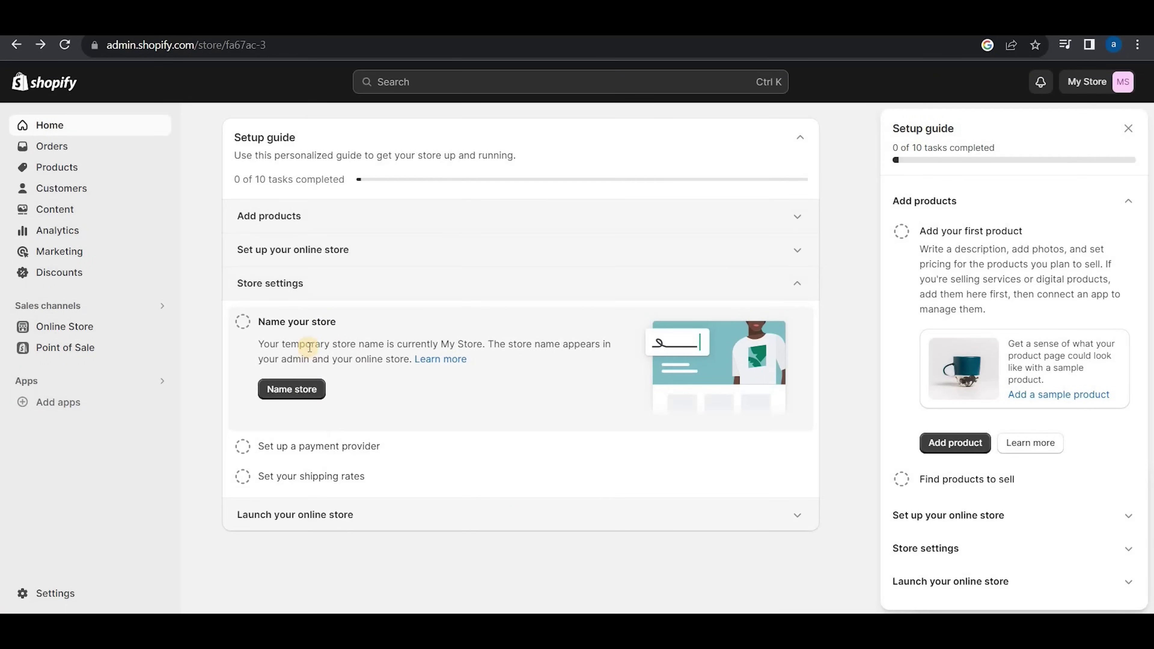
Enter a person's full name as the store name in the store details and save it
click(288, 391)
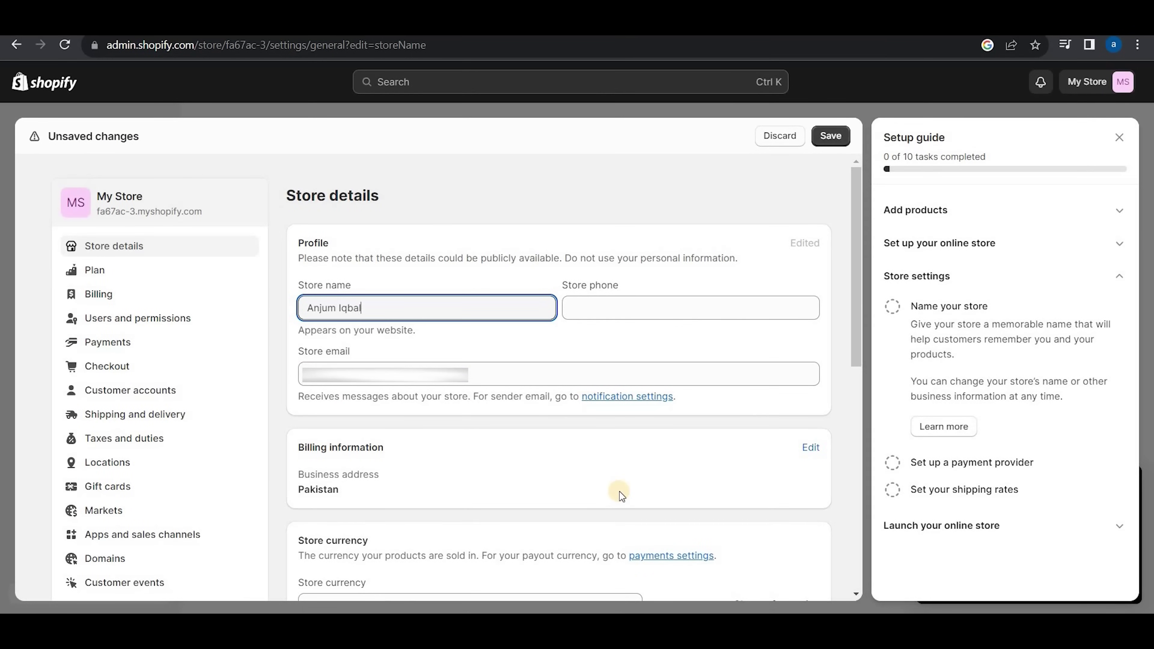
click(811, 503)
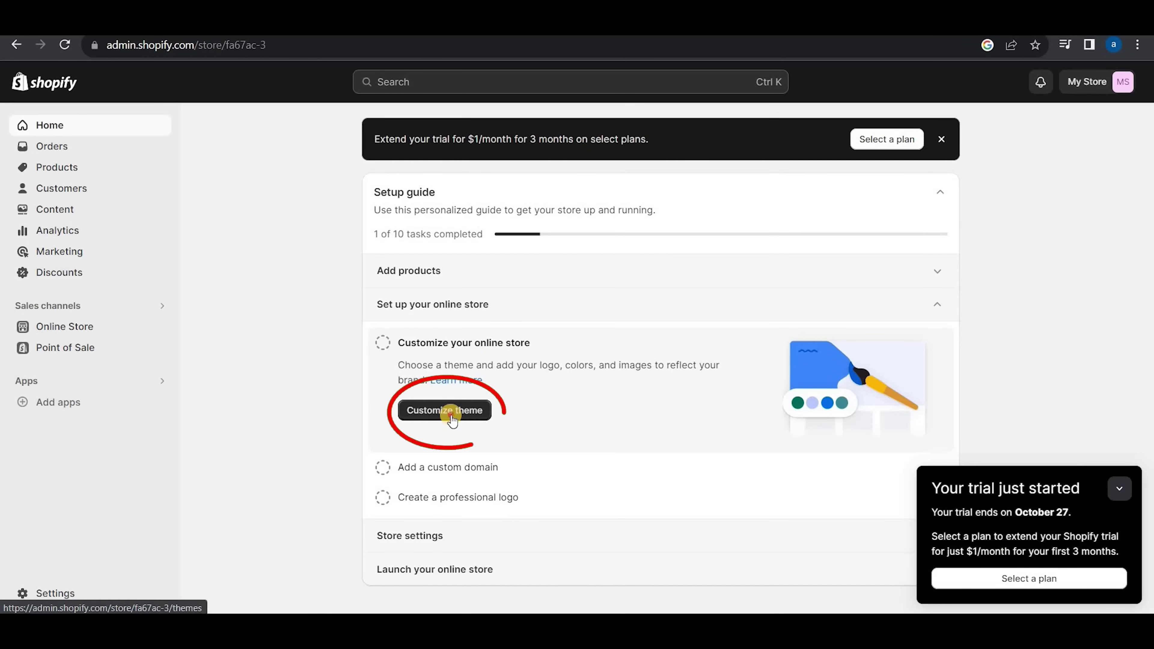
Add the free Dawn theme to the store and mark "Add your first product" as done in the setup guide
click(451, 415)
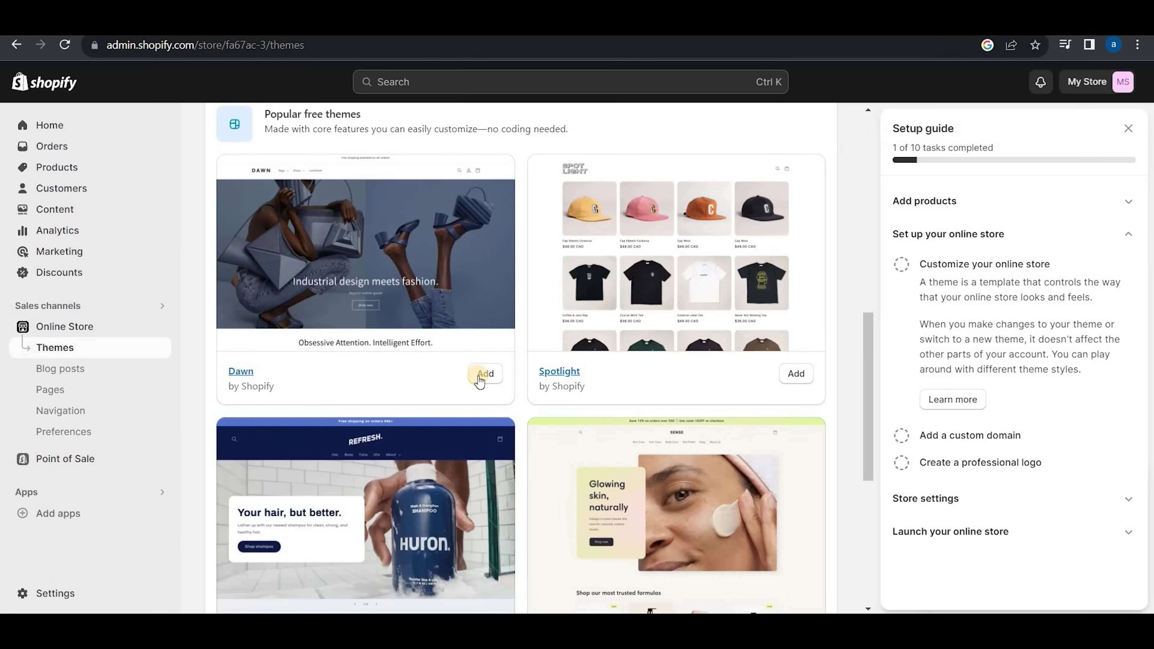
click(484, 373)
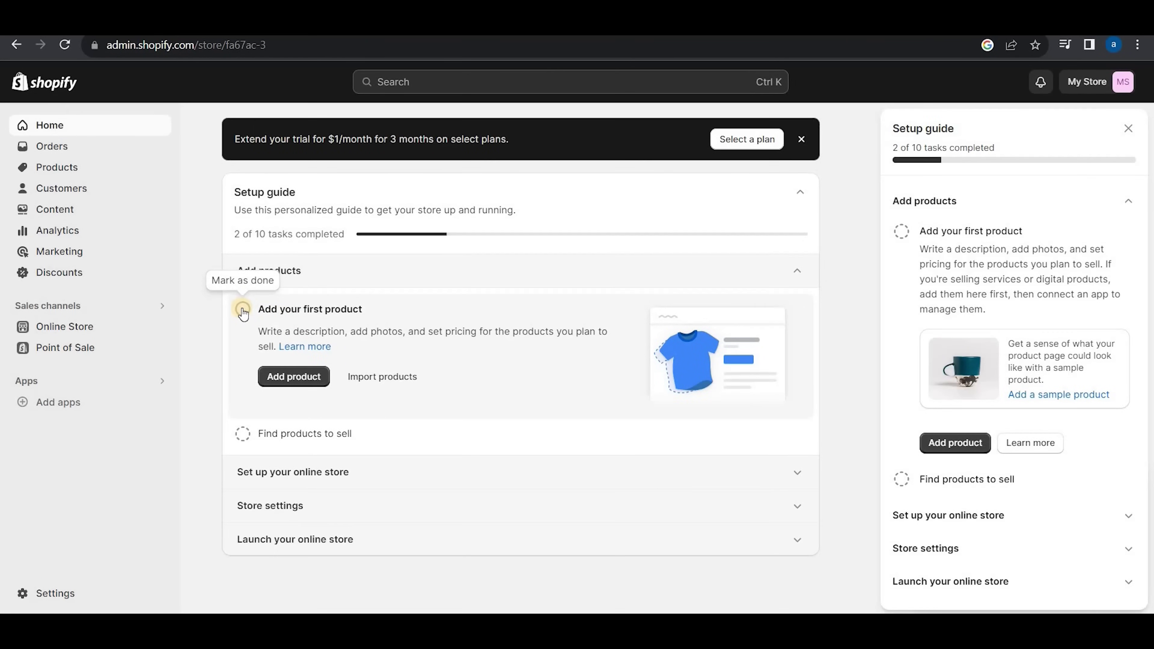
click(243, 310)
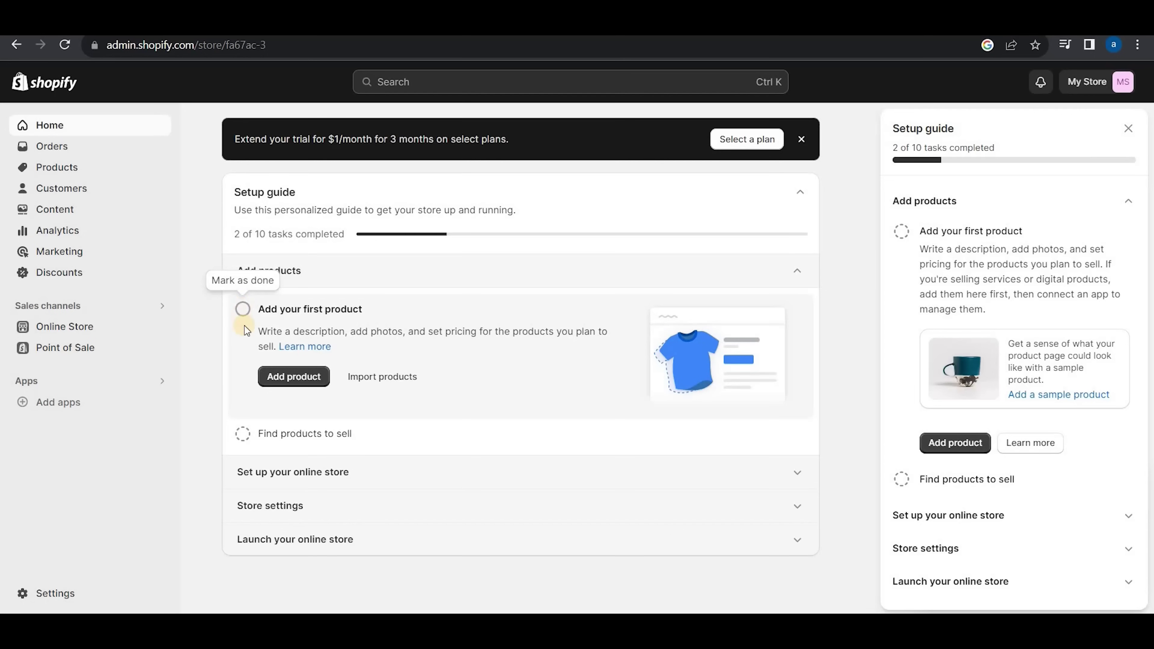
Mark "Find products to sell" and the remaining setup guide tasks as done and dismiss the guide
click(242, 435)
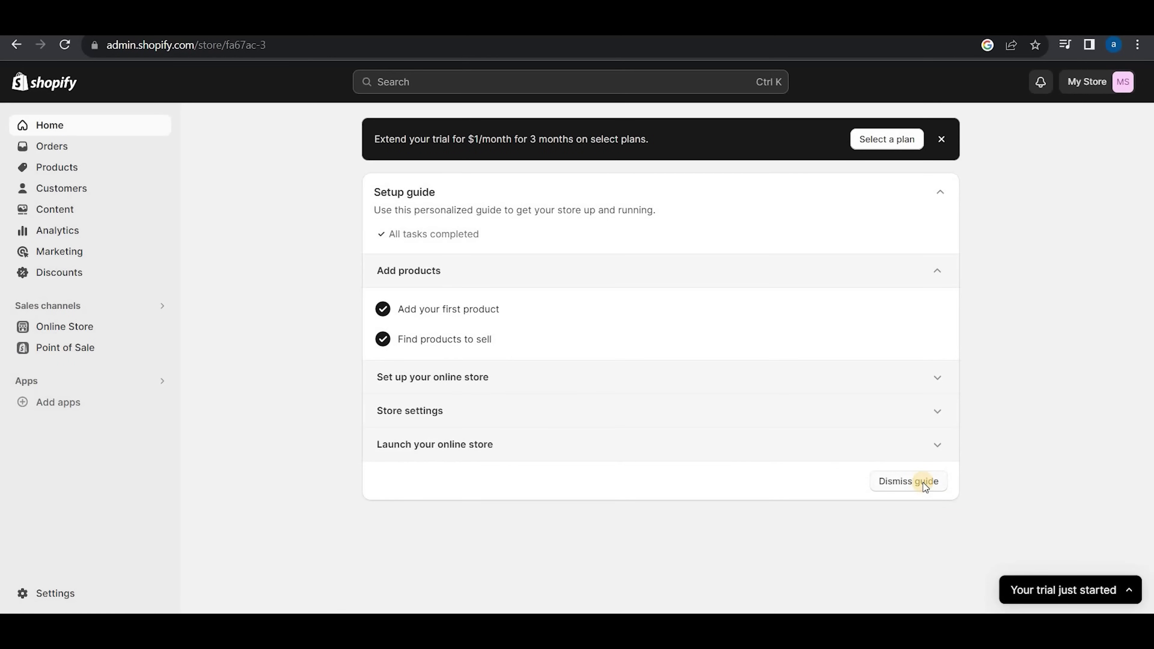
click(924, 482)
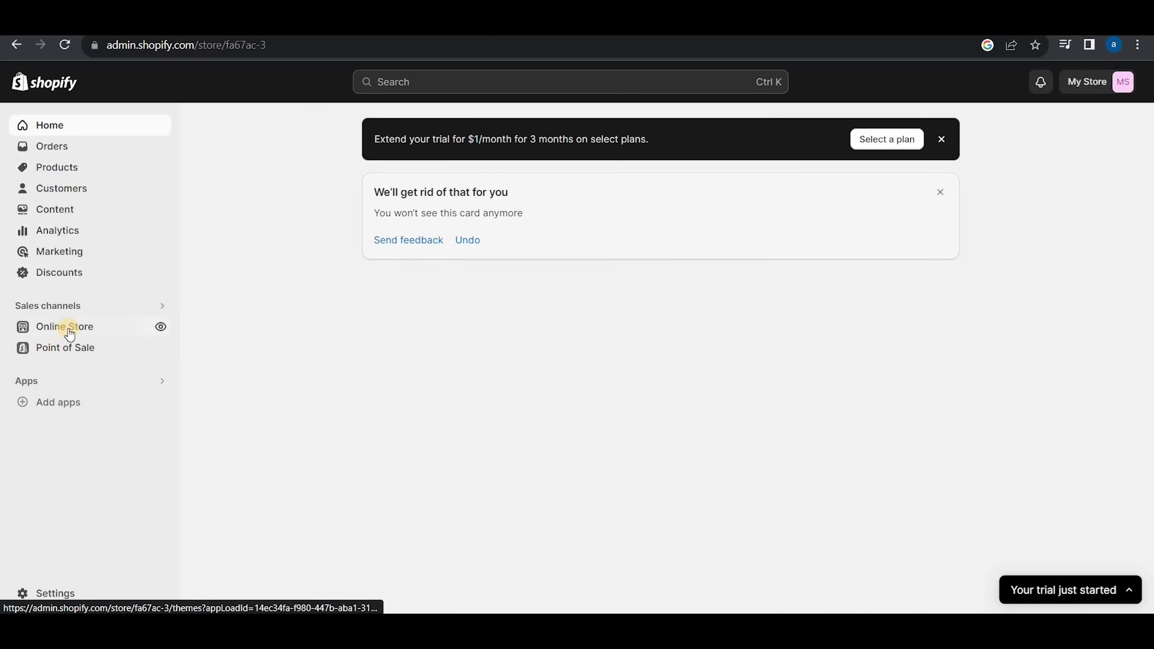
View the online store from its themes page and copy the storefront's URL
click(69, 334)
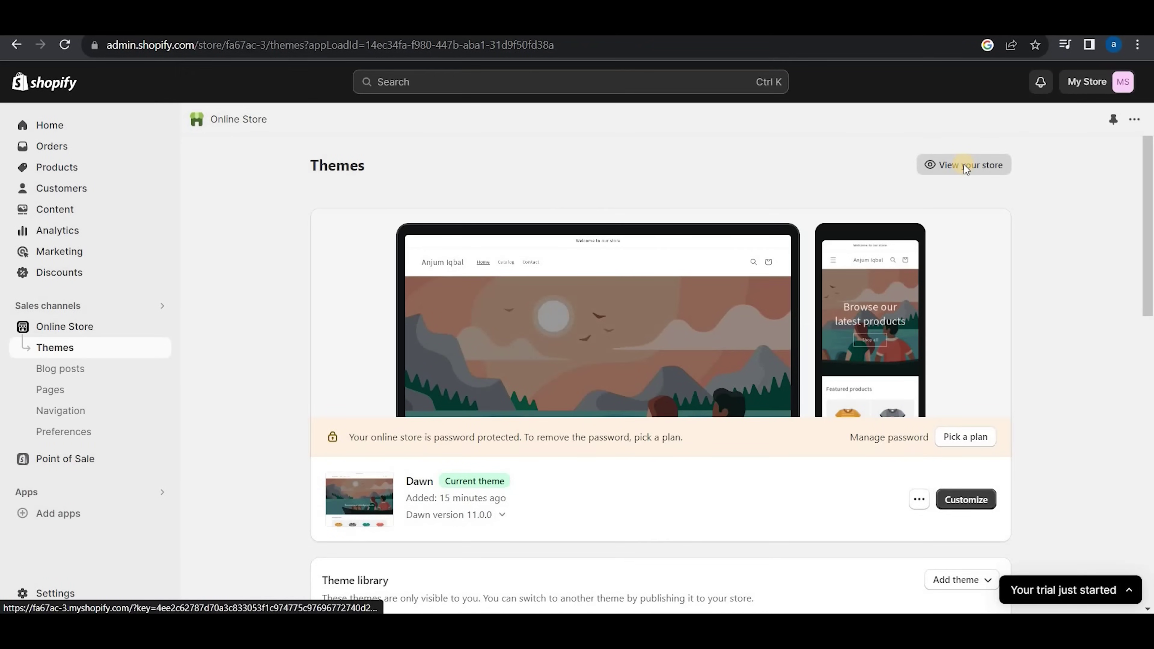
click(965, 168)
click(271, 44)
key(ctrl+c)
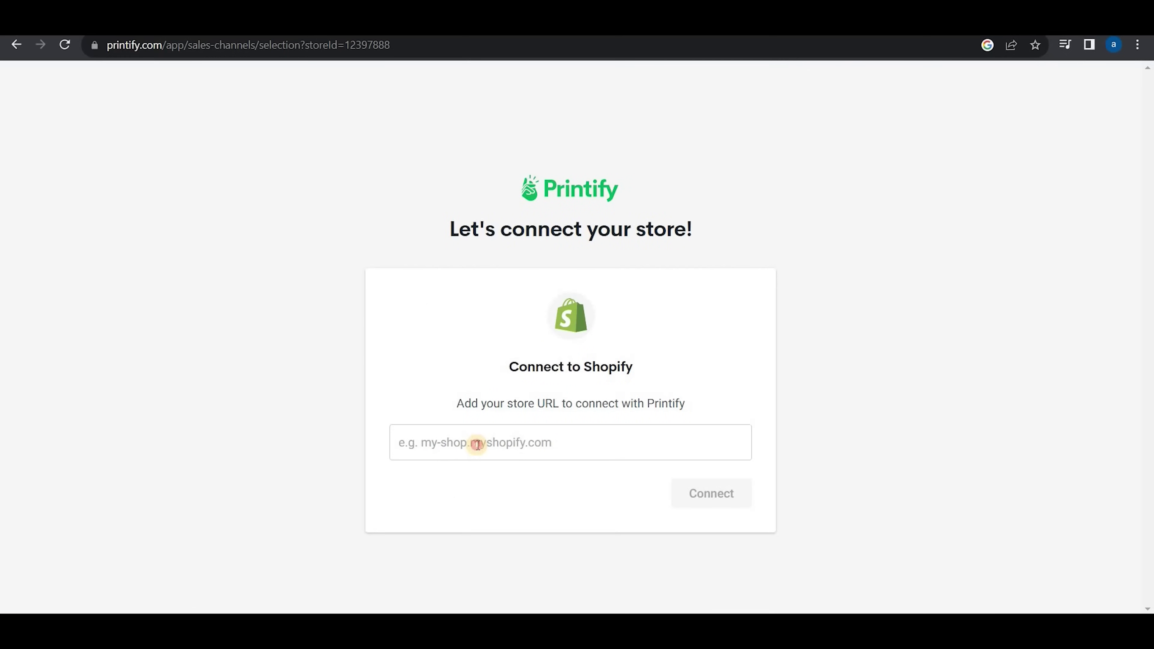
click(477, 444)
key(ctrl+v)
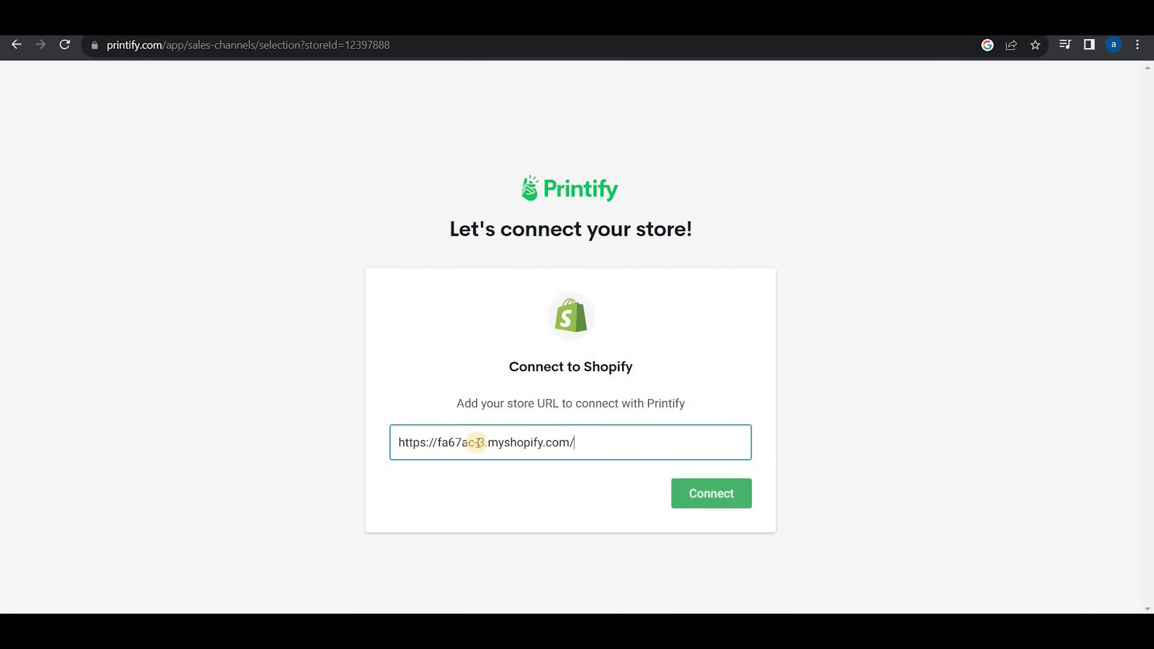
click(718, 496)
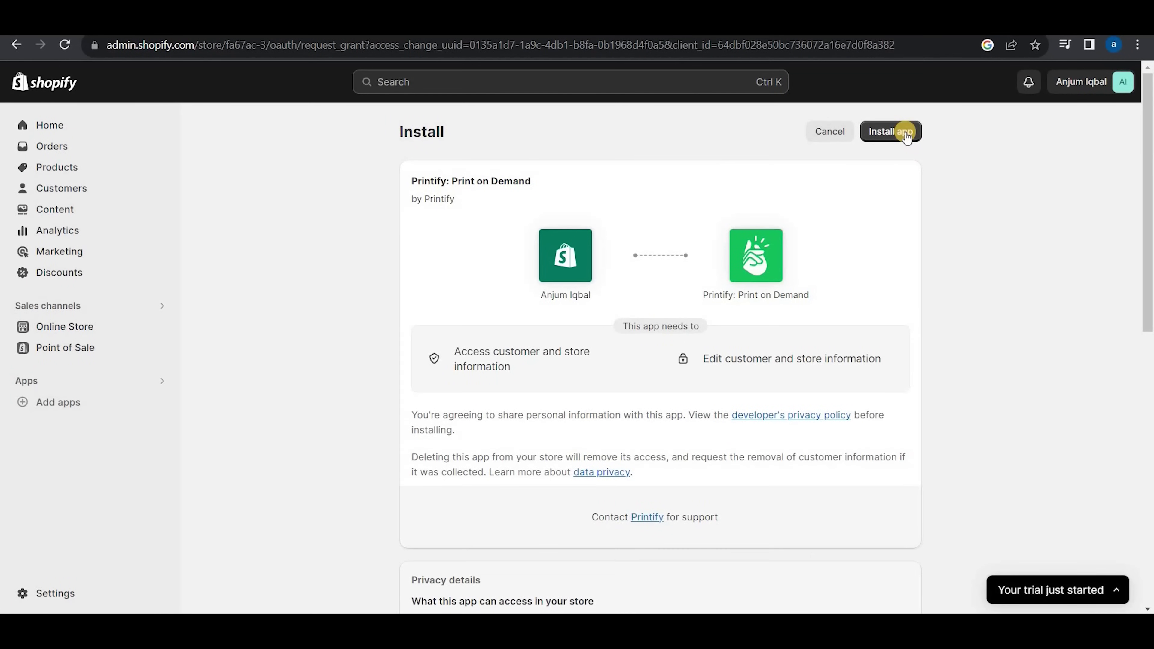
click(906, 136)
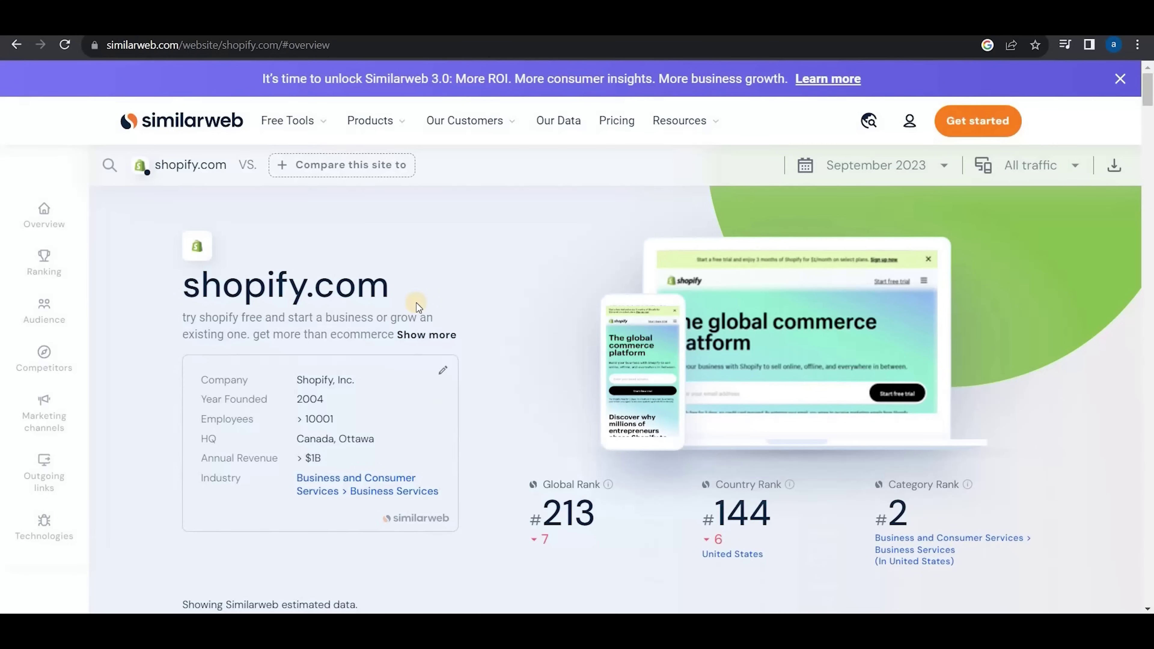
Examine the shopify.com ranking and traffic overview on Similarweb
scroll(308, 489, down, 3)
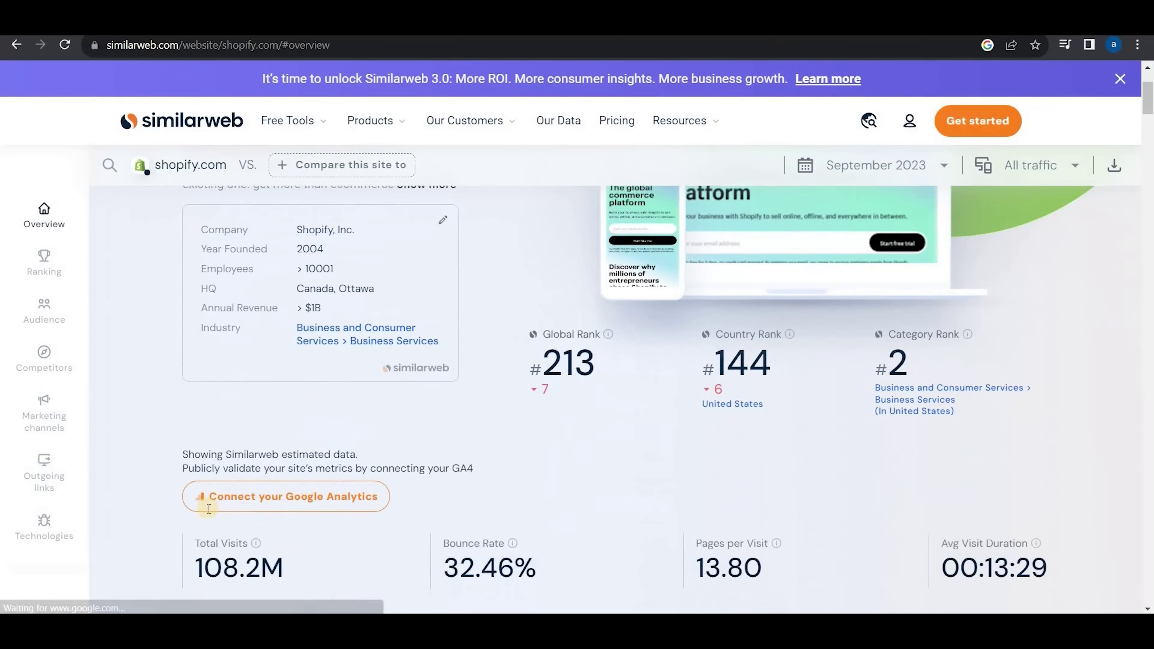
scroll(219, 508, down, 2)
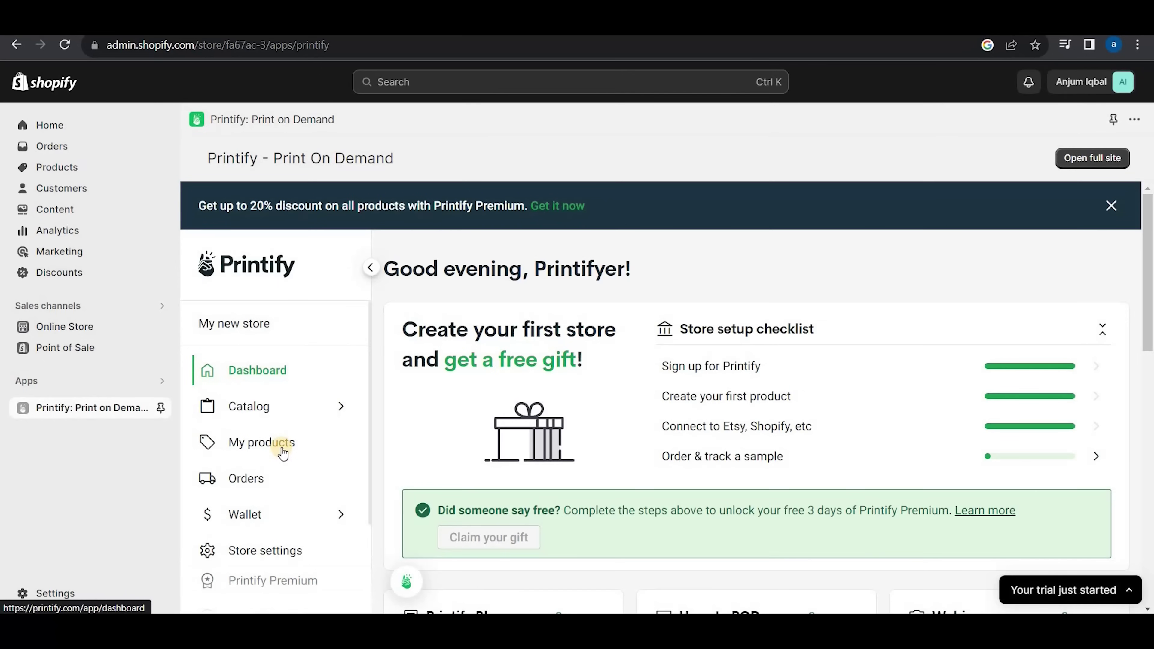
Publish the unpublished Unisex Hooded Sweatshirt from the Printify app's products and open the Shopify product list
click(282, 453)
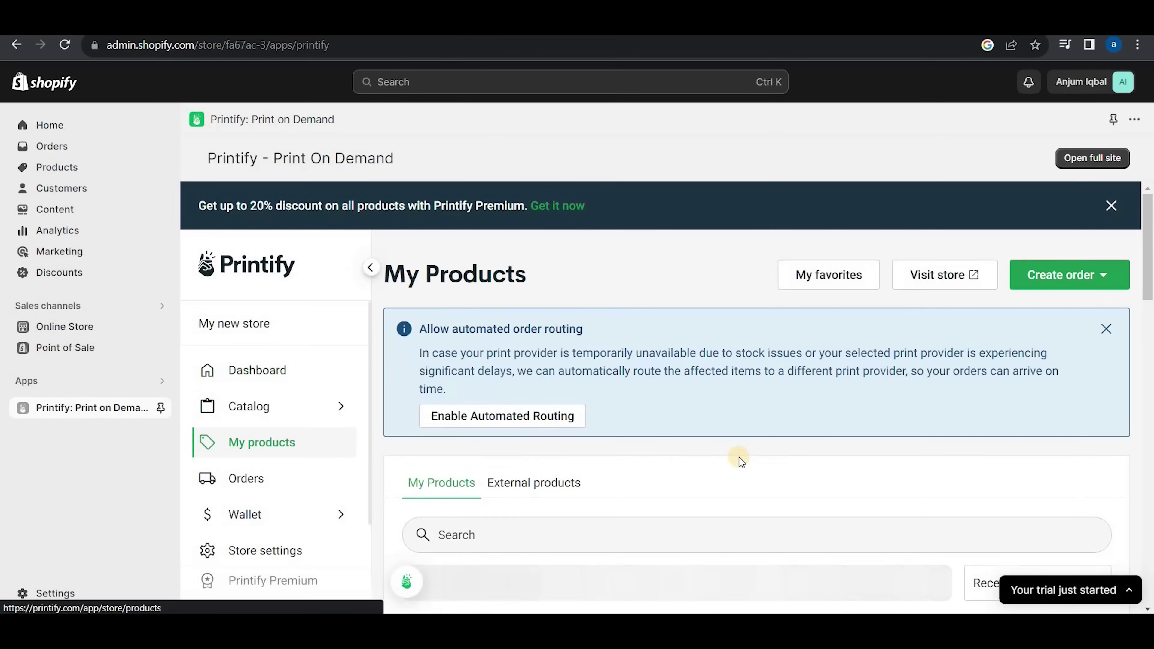
scroll(739, 458, down, 5)
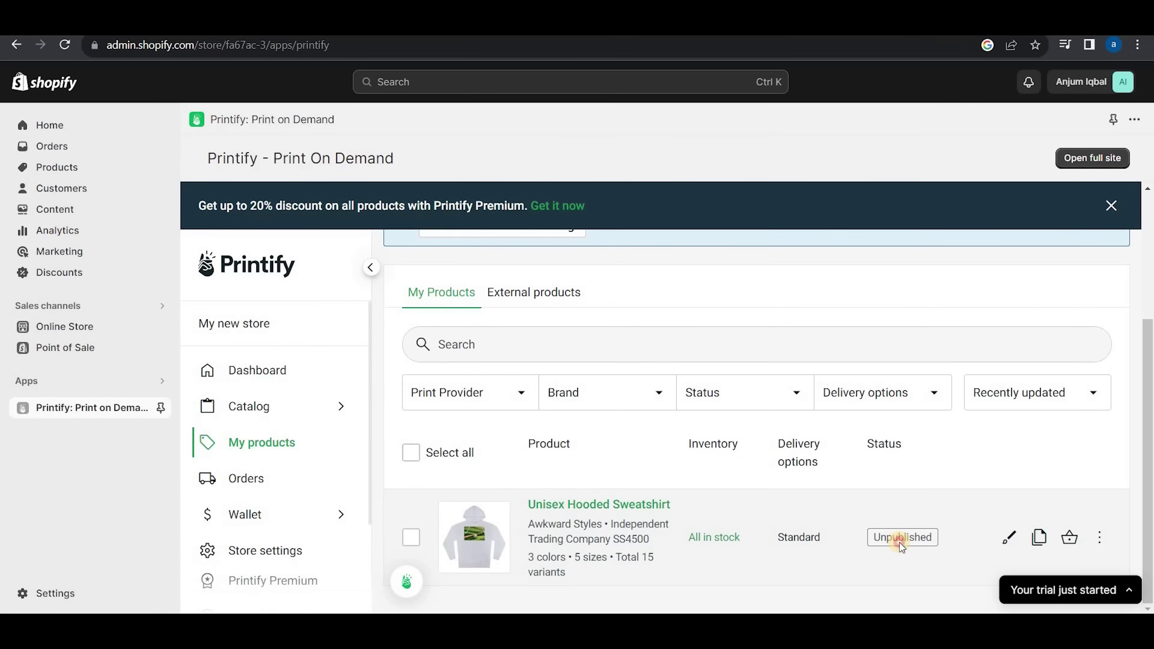
click(900, 543)
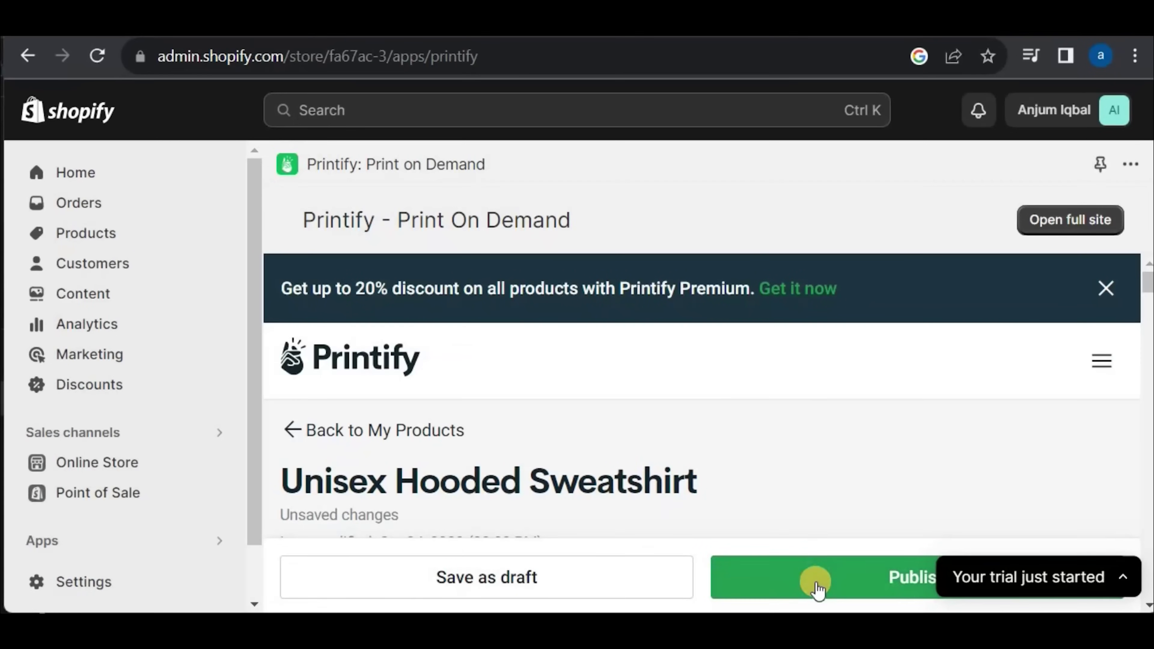
click(817, 590)
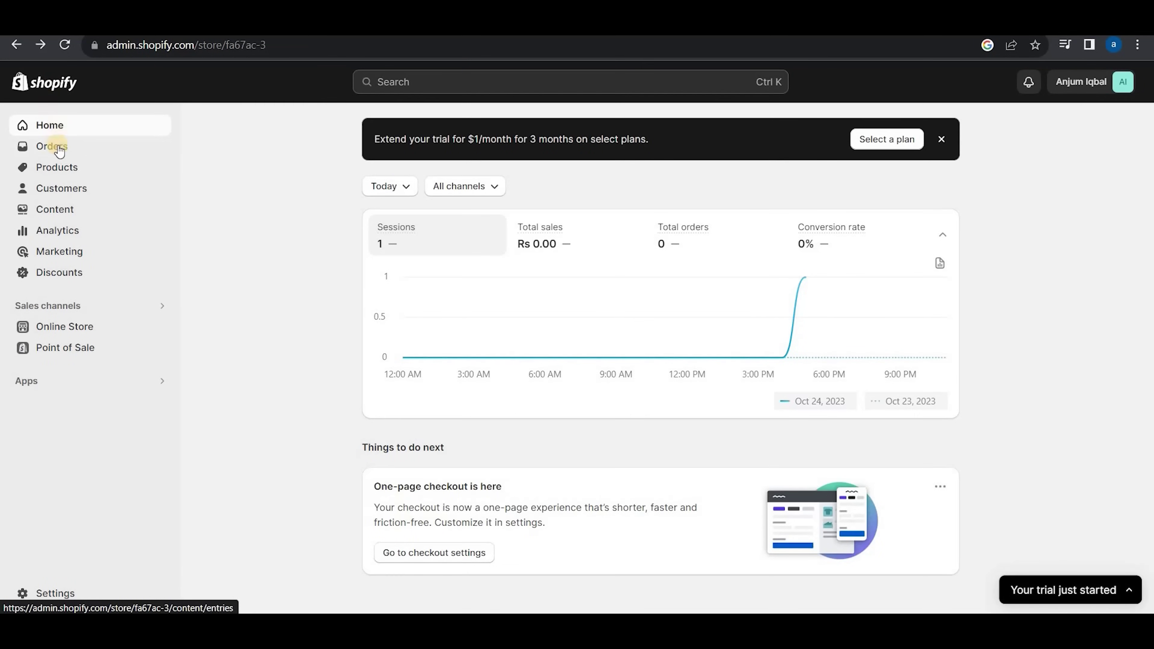
click(58, 174)
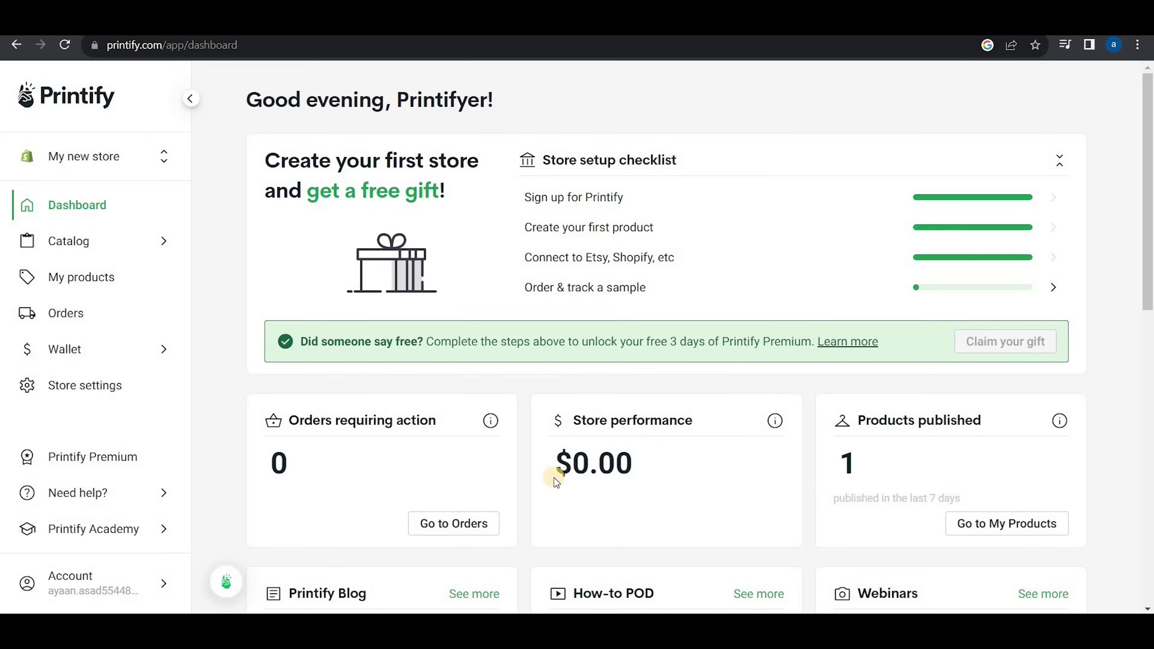
Look over the Printify dashboard, then examine the wallet's payment details for balance and payment card options
scroll(556, 482, down, 3)
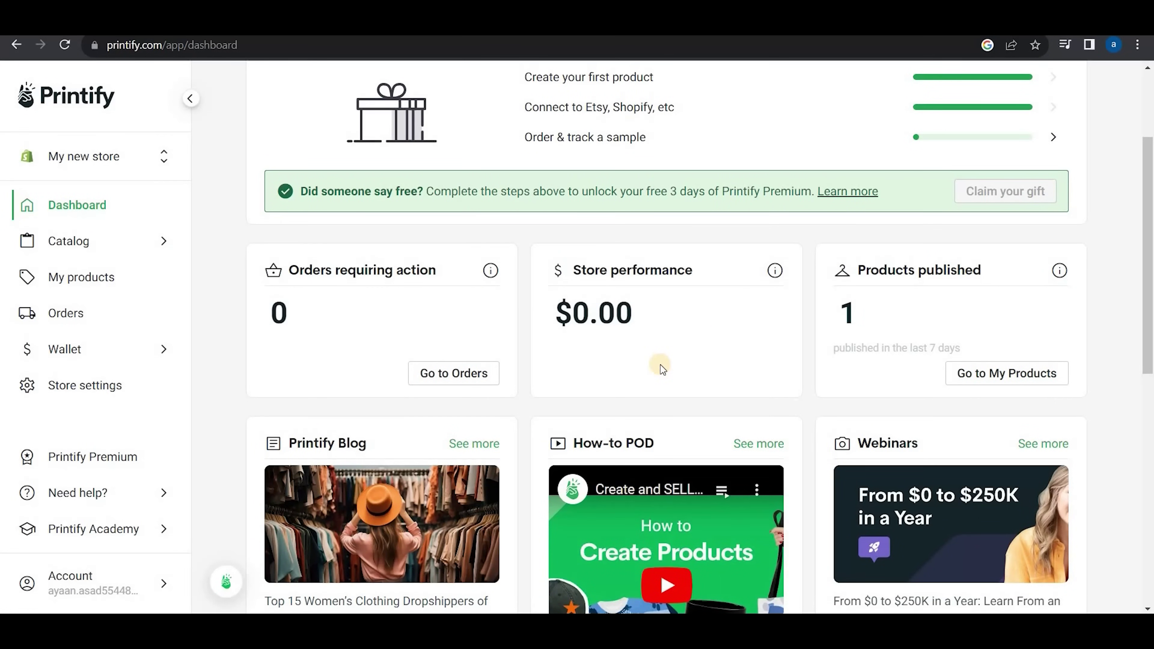
scroll(660, 364, up, 3)
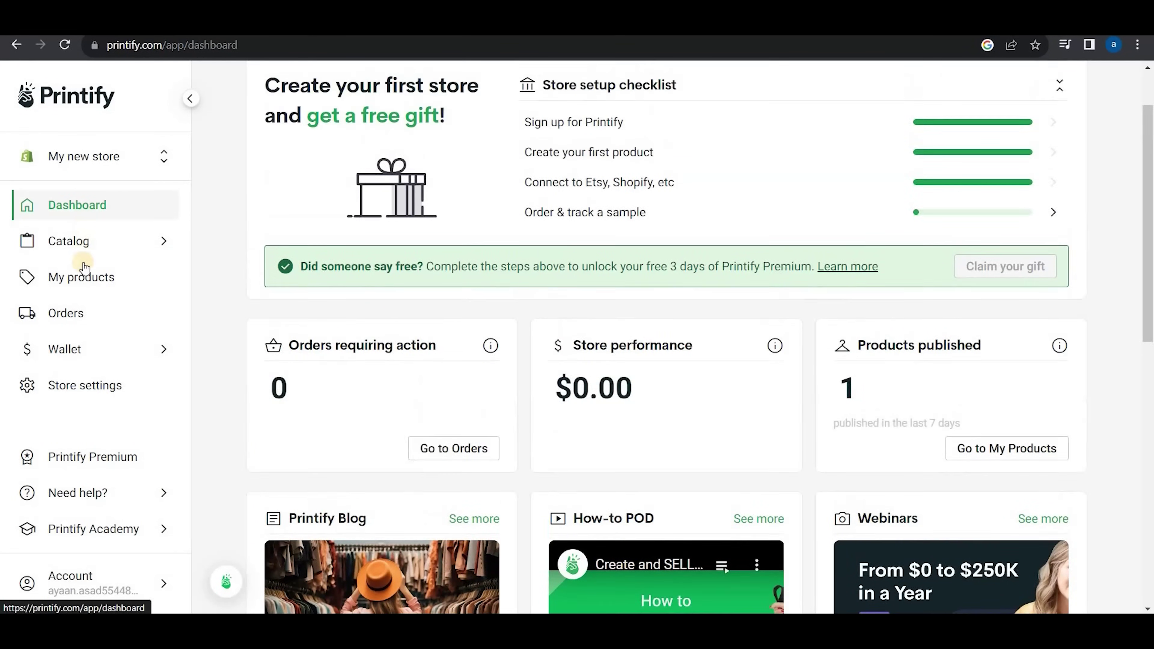
click(78, 359)
click(78, 359)
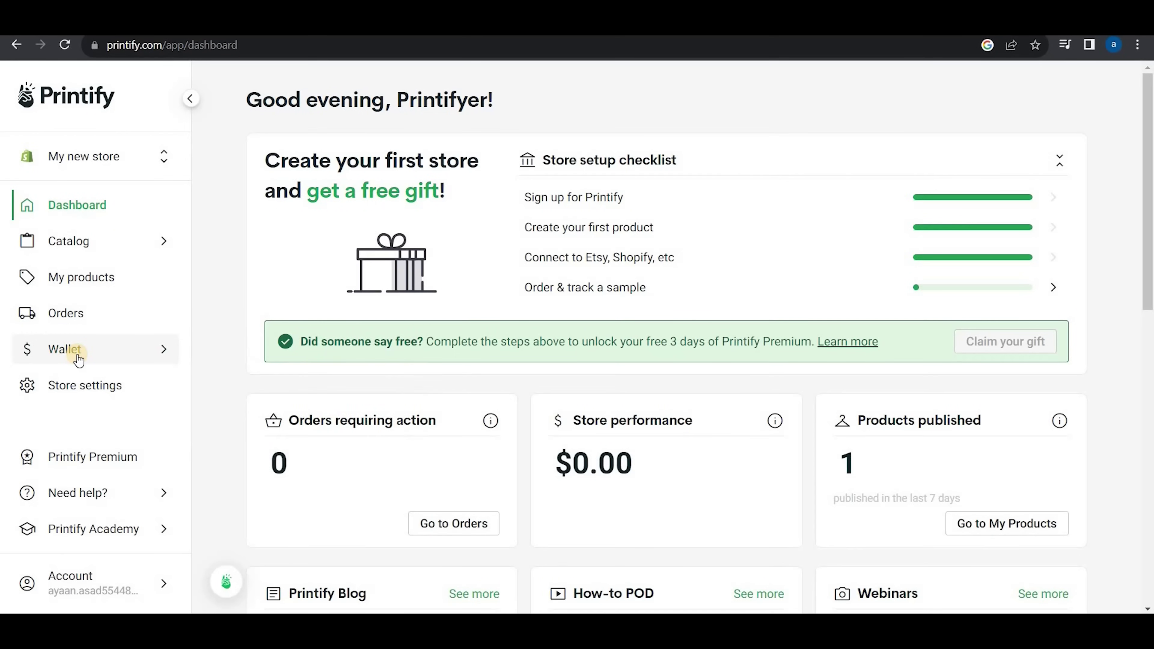
click(283, 359)
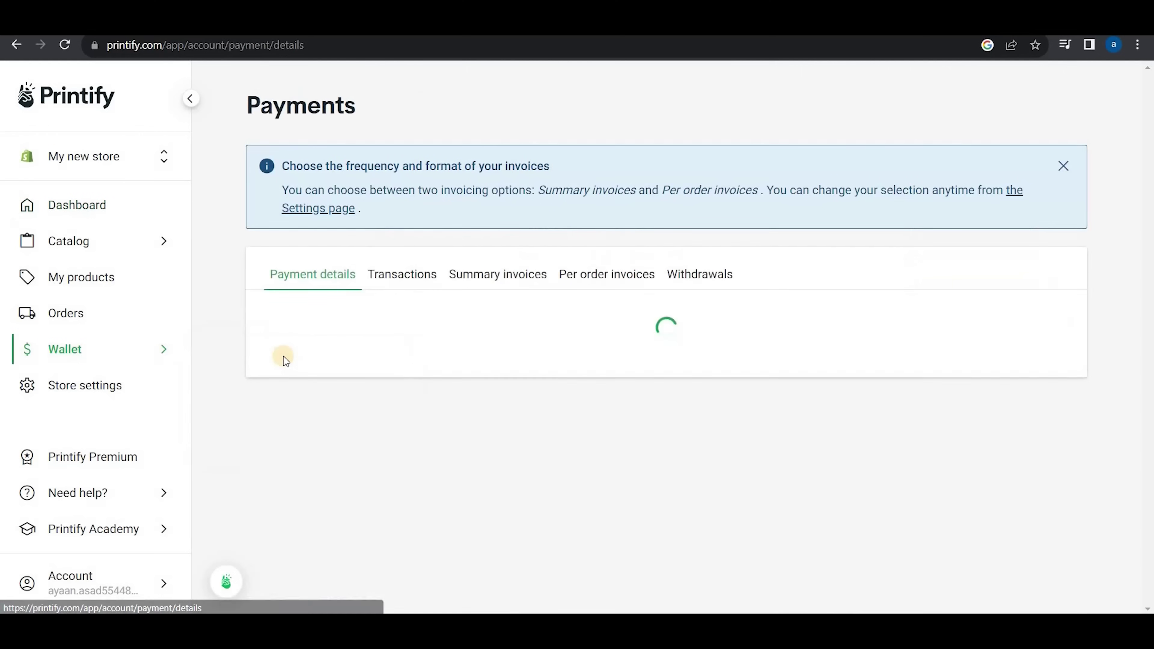
scroll(657, 287, down, 2)
scroll(745, 314, down, 3)
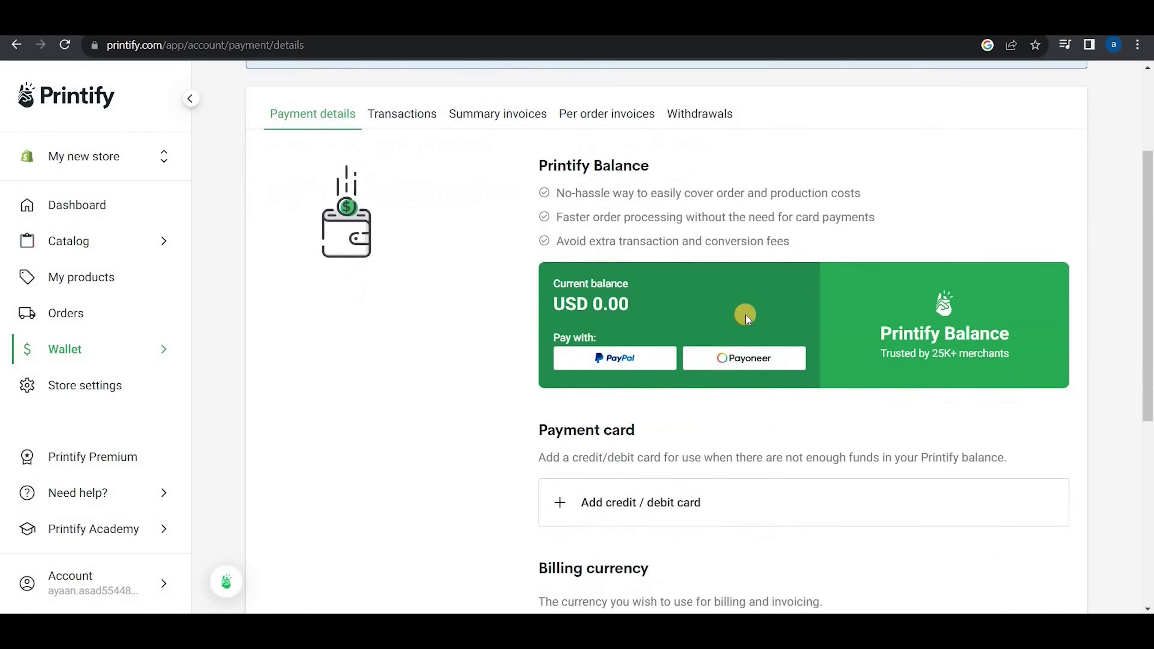